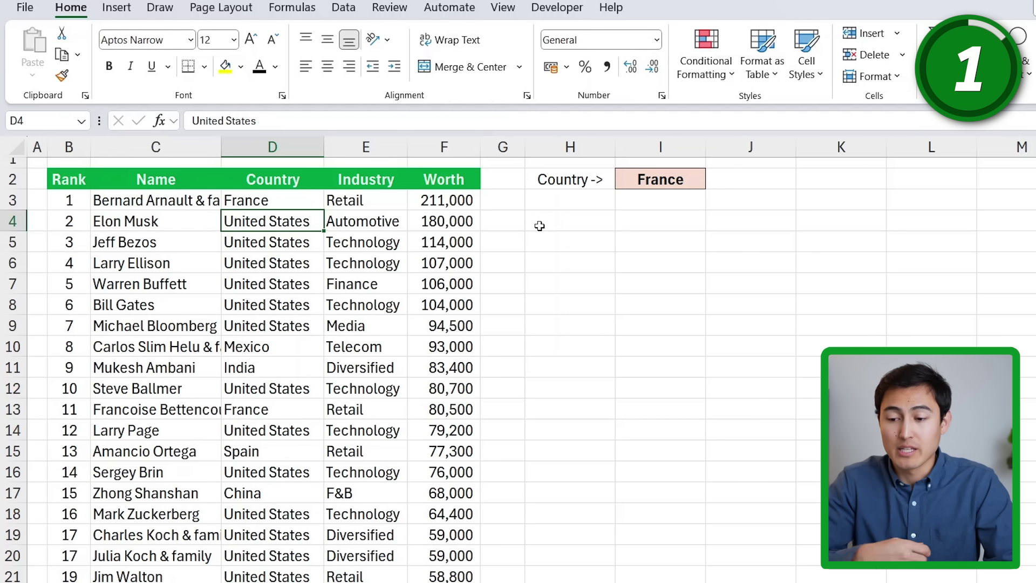
Step: Add filter buttons to the table's header row and look at the filter options for the Country column
left_click(277, 182)
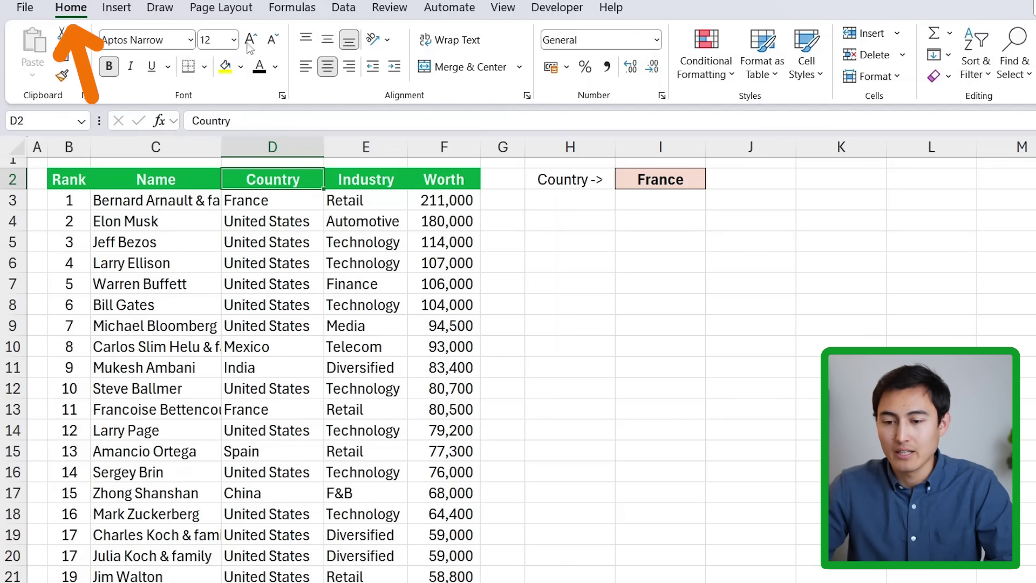
left_click(976, 65)
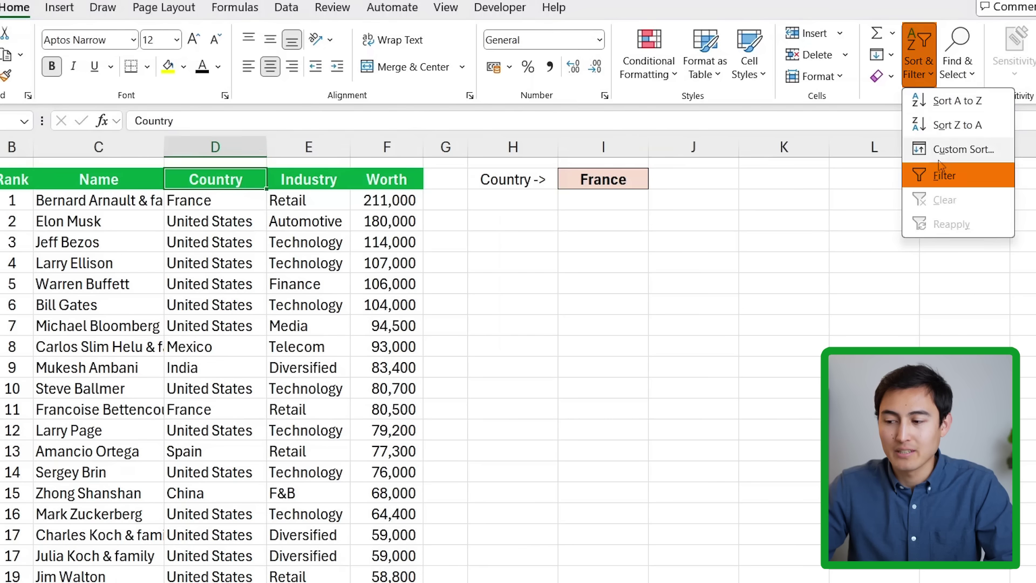
left_click(944, 178)
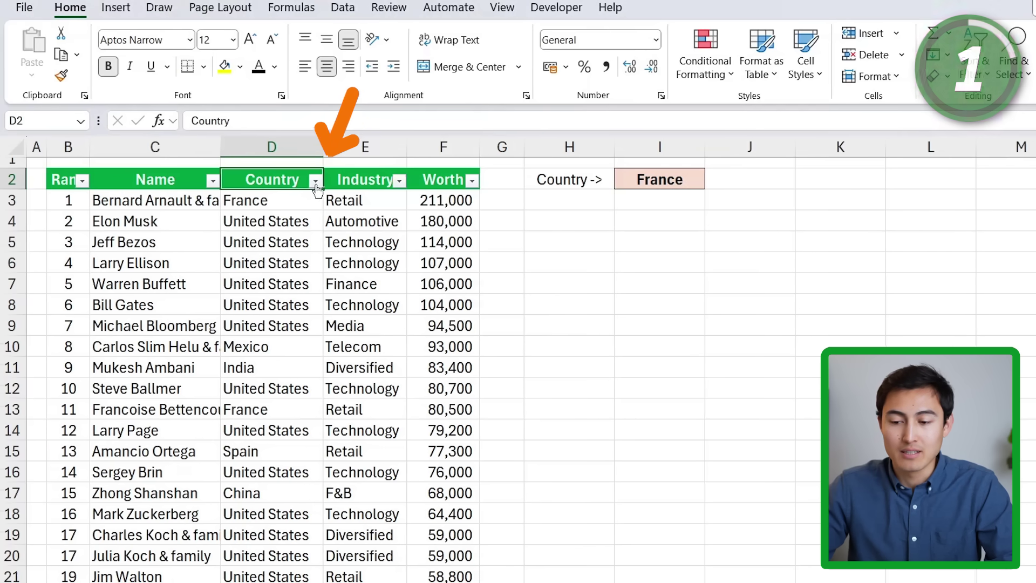
left_click(317, 182)
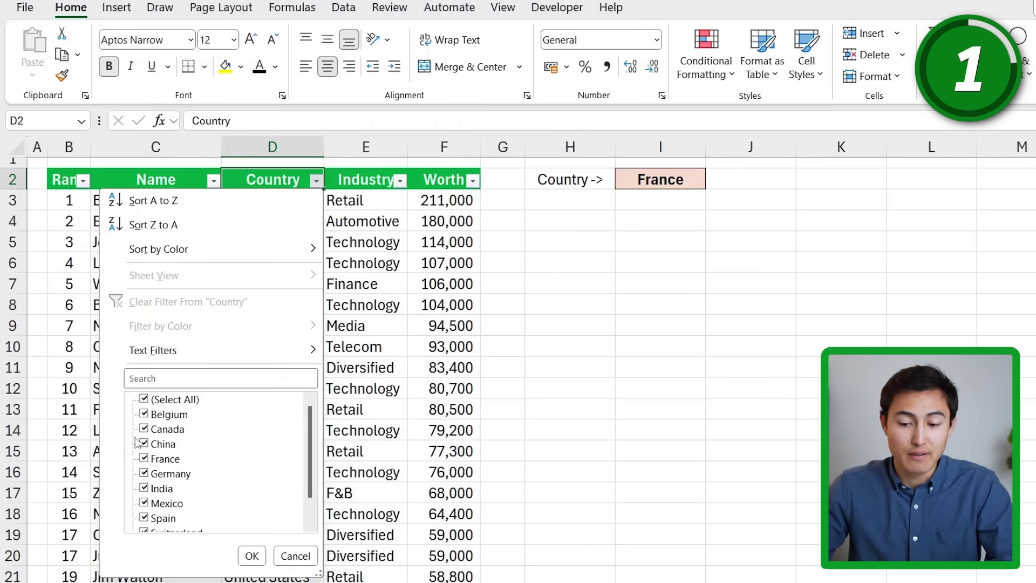
left_click(439, 344)
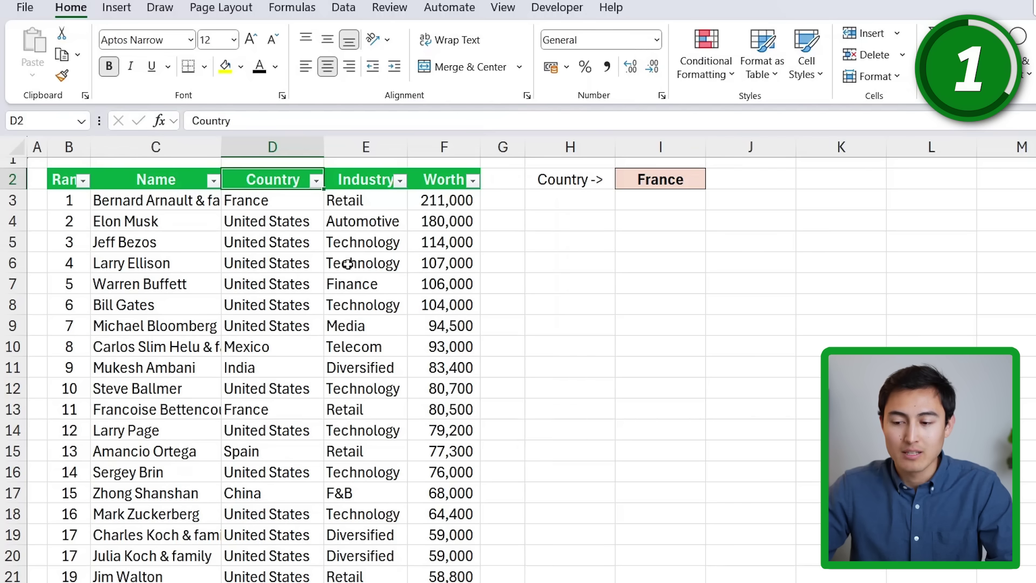
Step: Start a FILTER formula in H4 that uses the whole table including headers, B2:F32, as its array
left_click(585, 229)
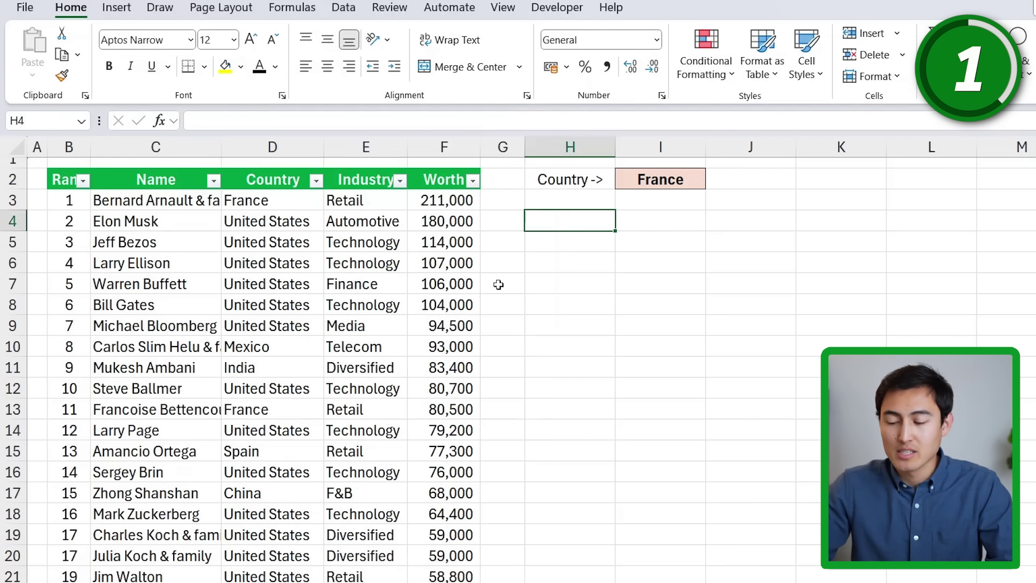
type("=filter")
key("Tab")
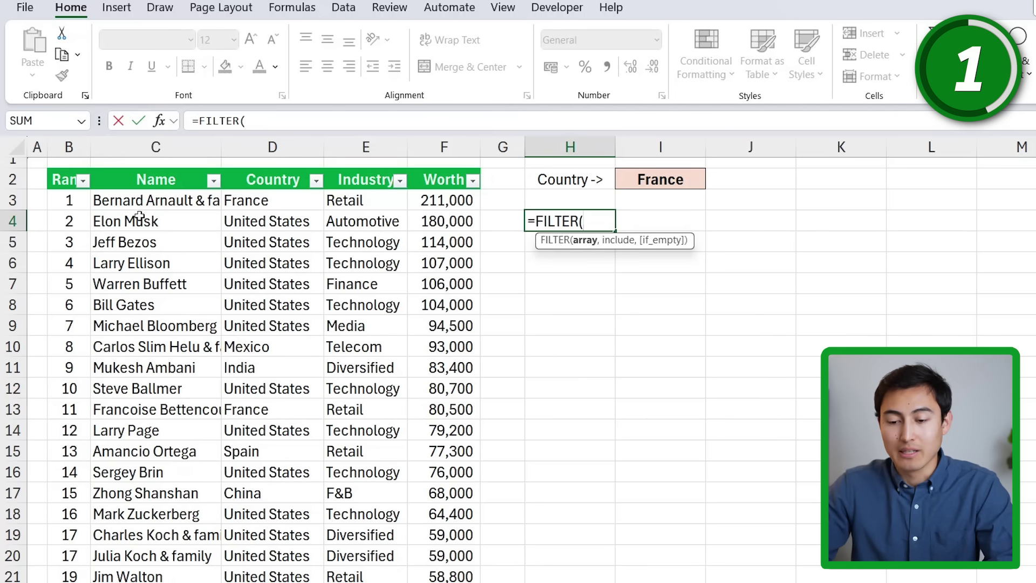
left_click(56, 181)
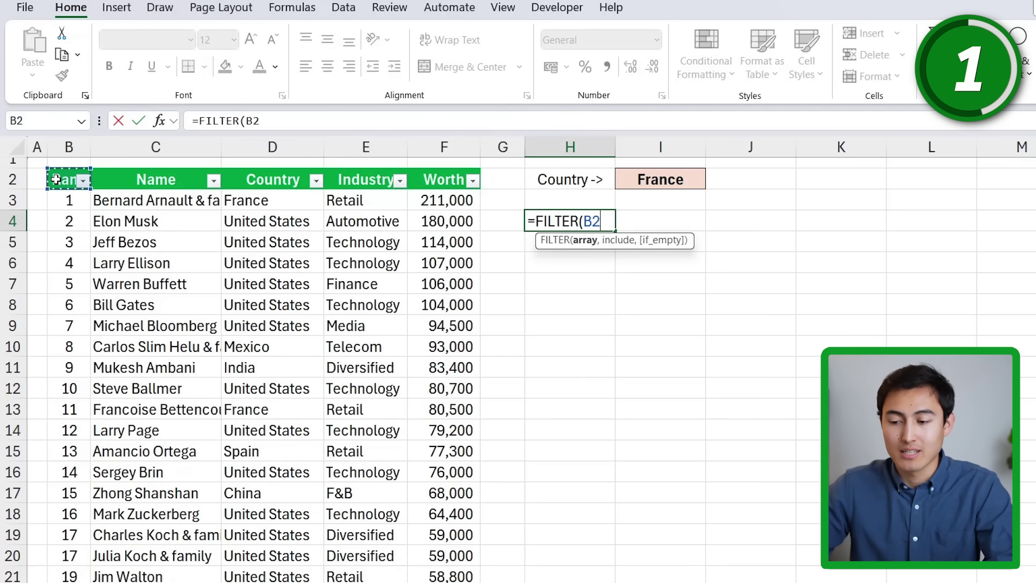
key("ctrl+shift+Down")
key("ctrl+shift+Right")
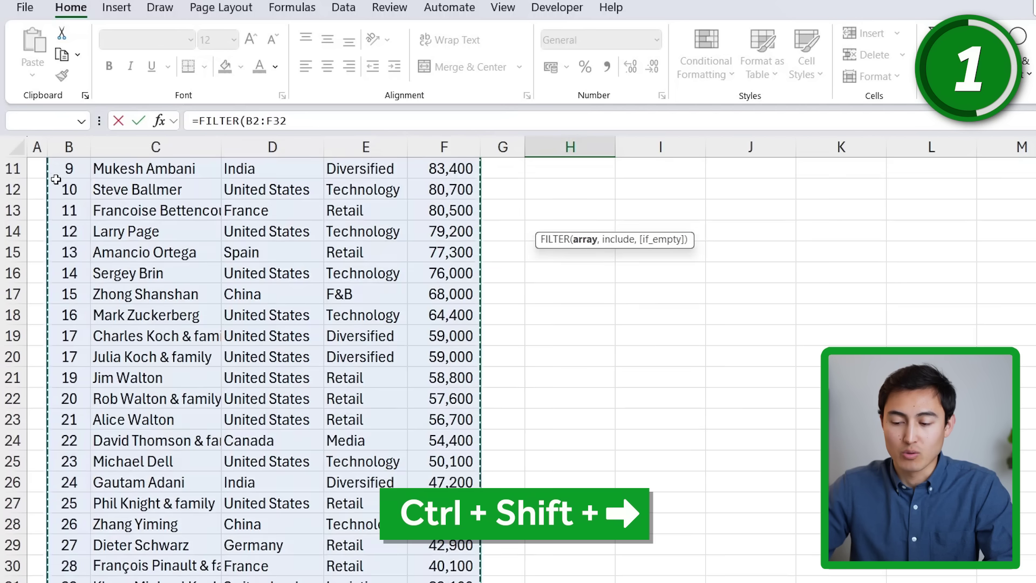
scroll(340, 318, "up", 3)
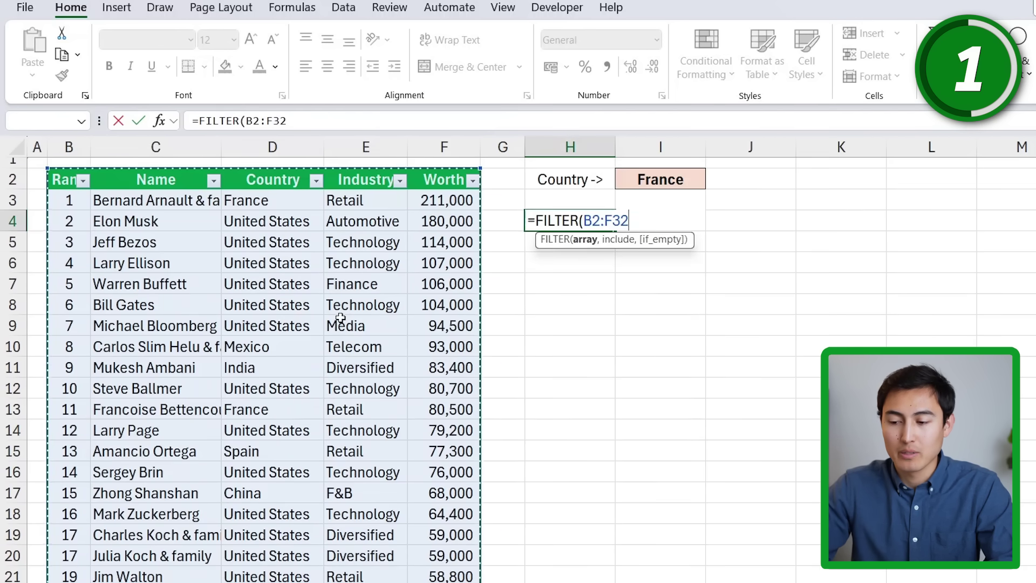
type(",")
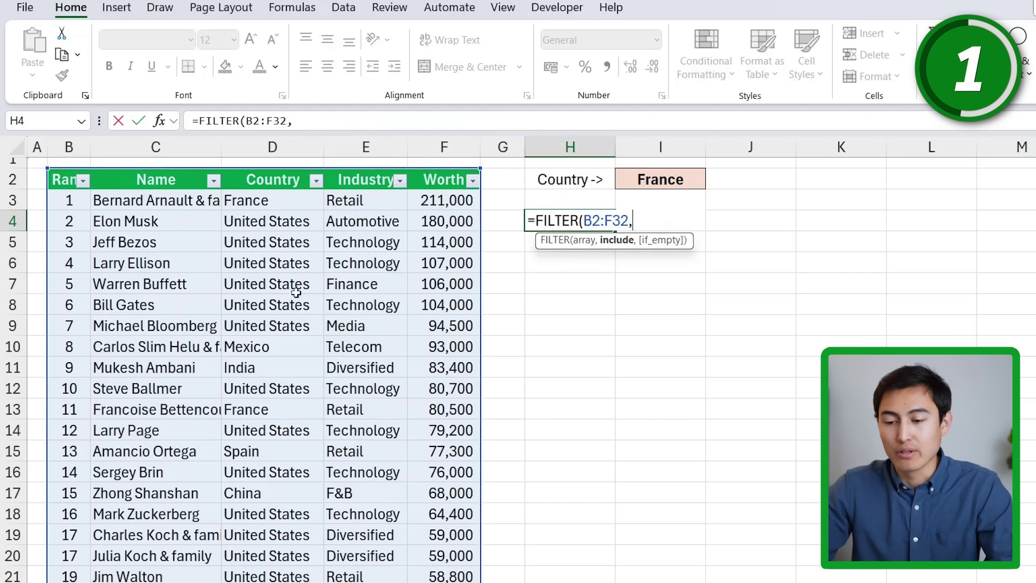
Step: Complete the H4 formula with the include condition D2:D32=I2, so that rows are filtered by the chosen country
left_click(263, 180)
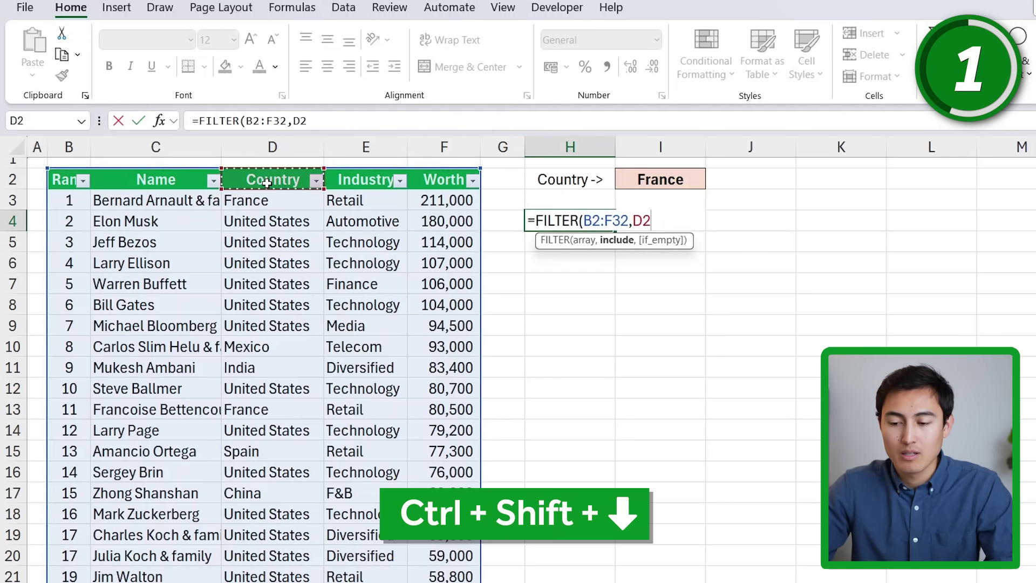
key("ctrl+shift+Down")
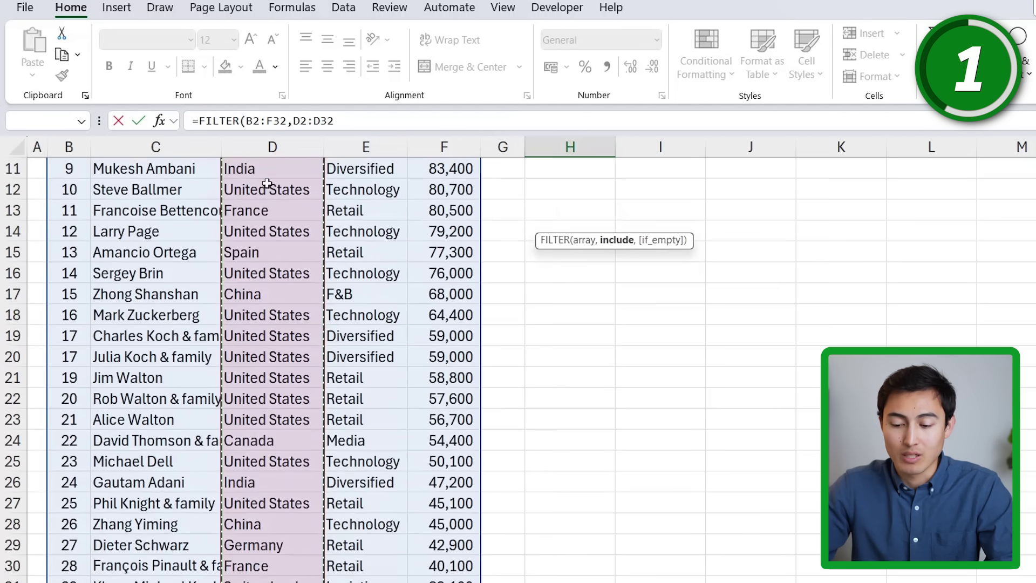
scroll(411, 258, "up", 3)
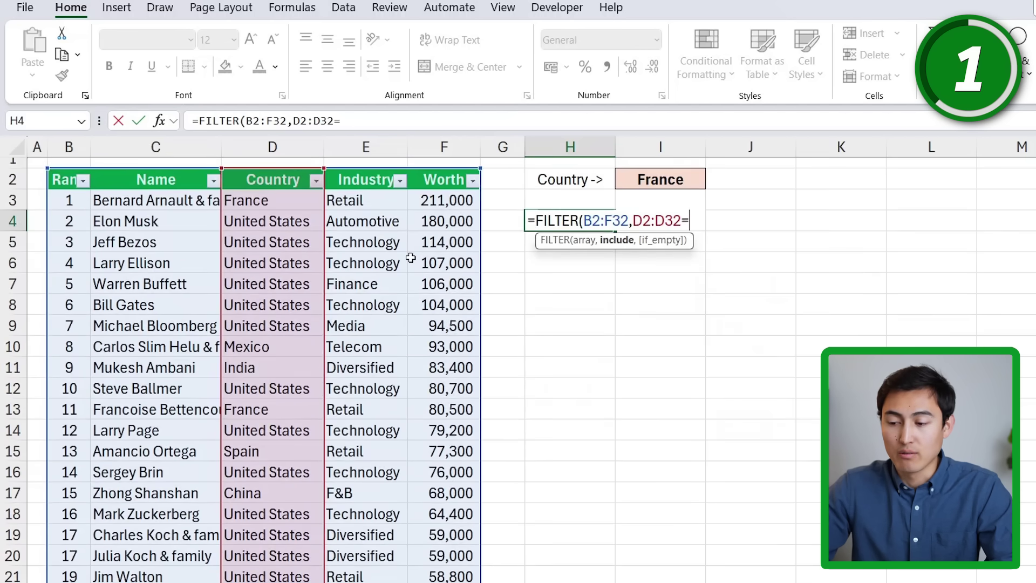
left_click(648, 183)
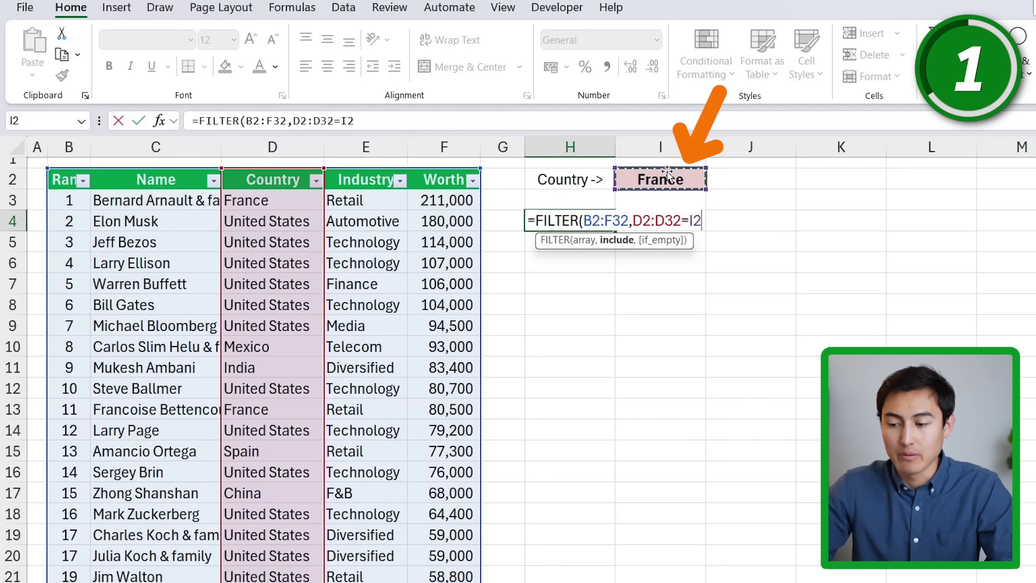
type(")")
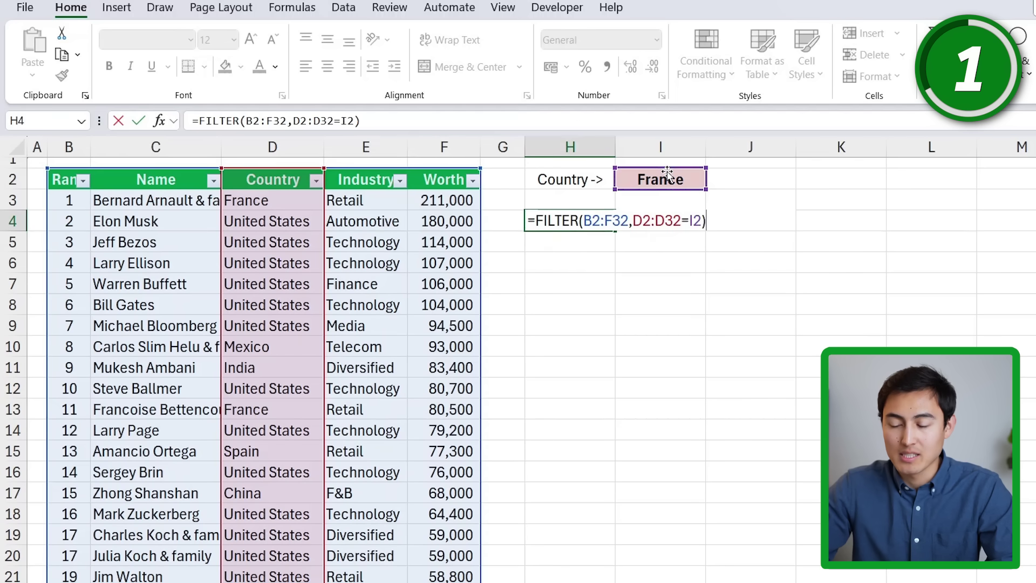
key("Return")
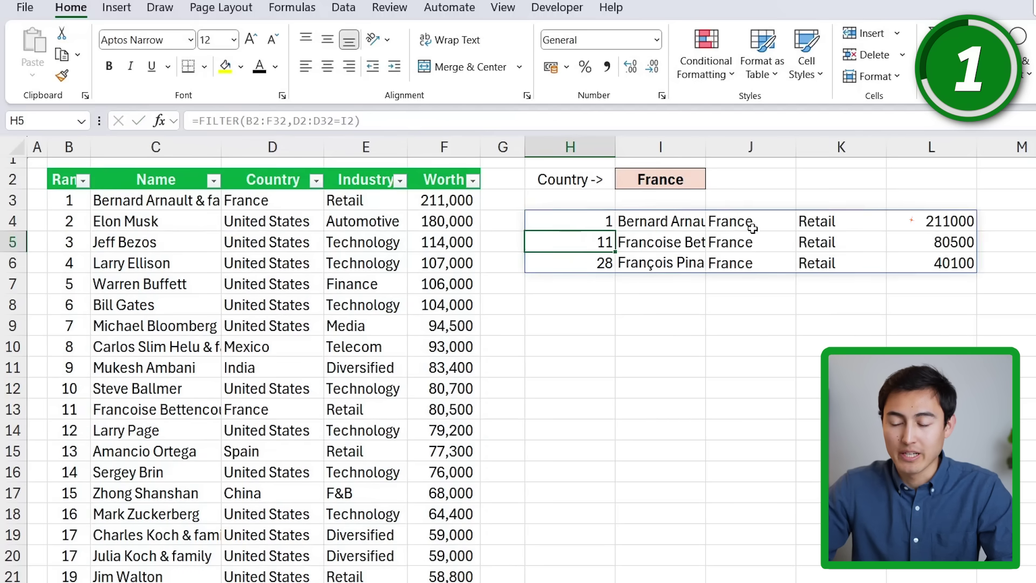
left_click(586, 219)
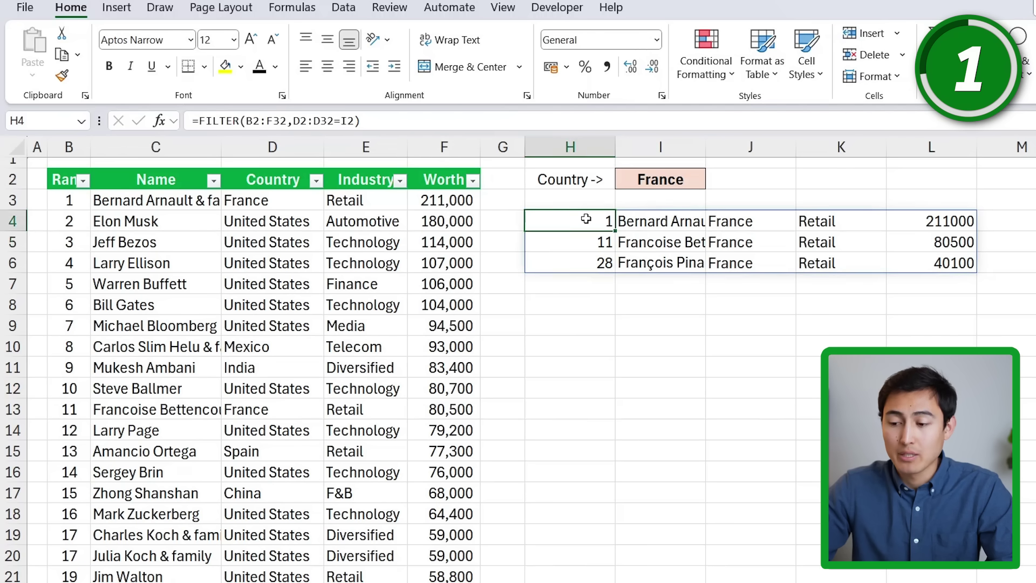
Step: Change the country criterion in I2 to Spain
left_click(659, 182)
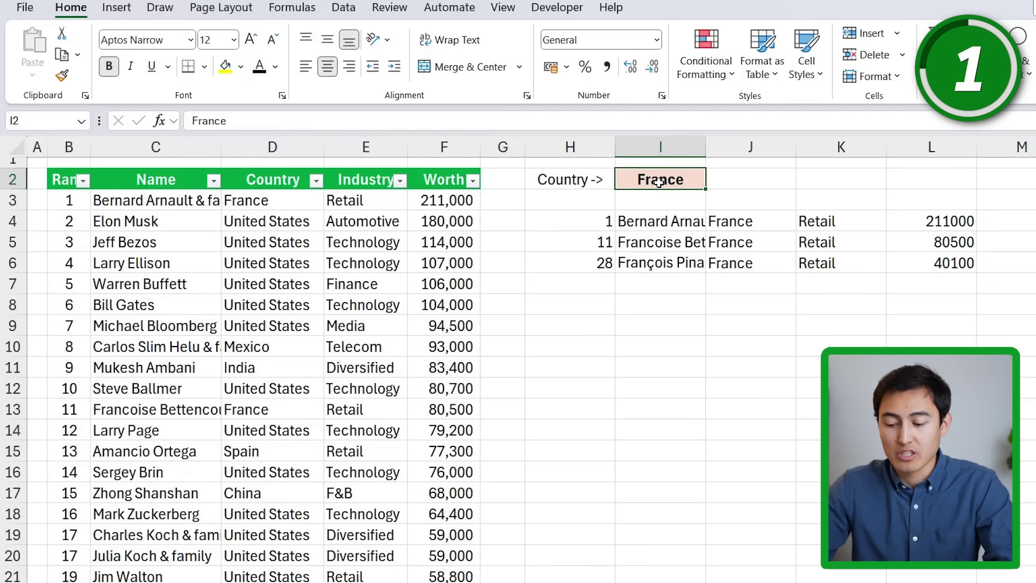
type("Spain")
key("Return")
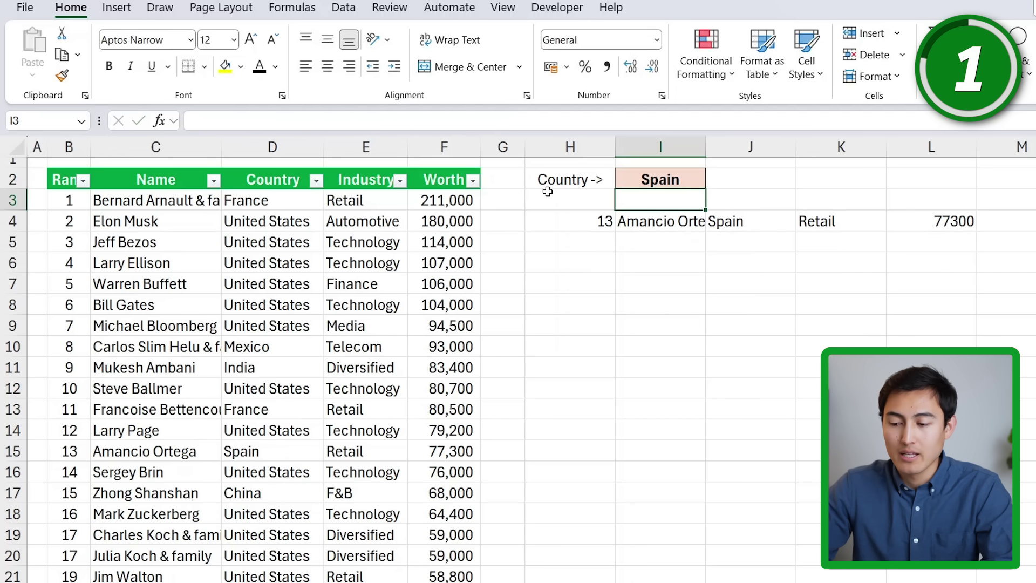
Step: Set the country criterion in I2 to X, a value that does not exist in the Country column
key("Up")
type("X")
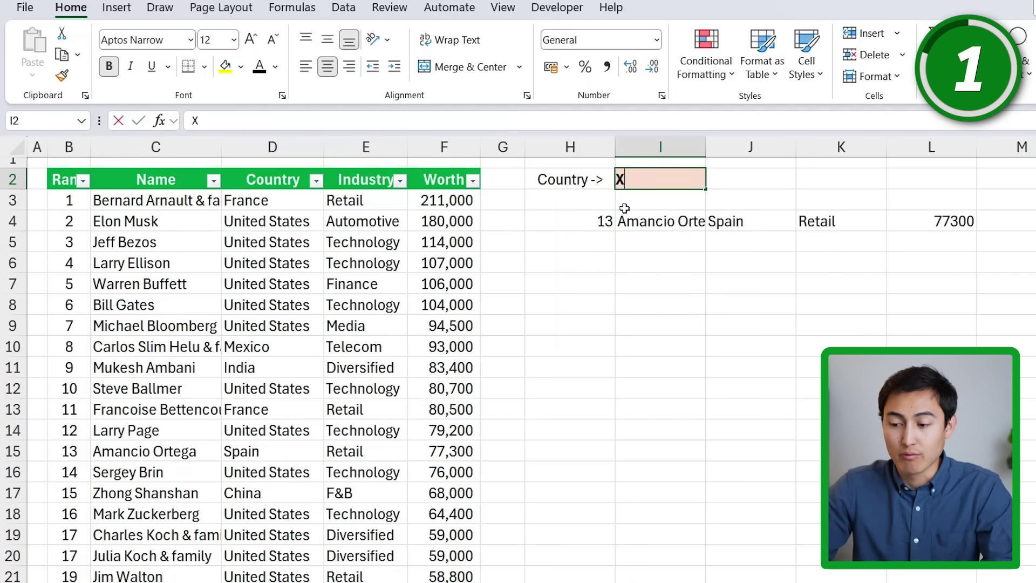
key("Return")
key("Left")
Step: Add "No Match" as the if_empty argument of the FILTER formula in H4
left_click(600, 219)
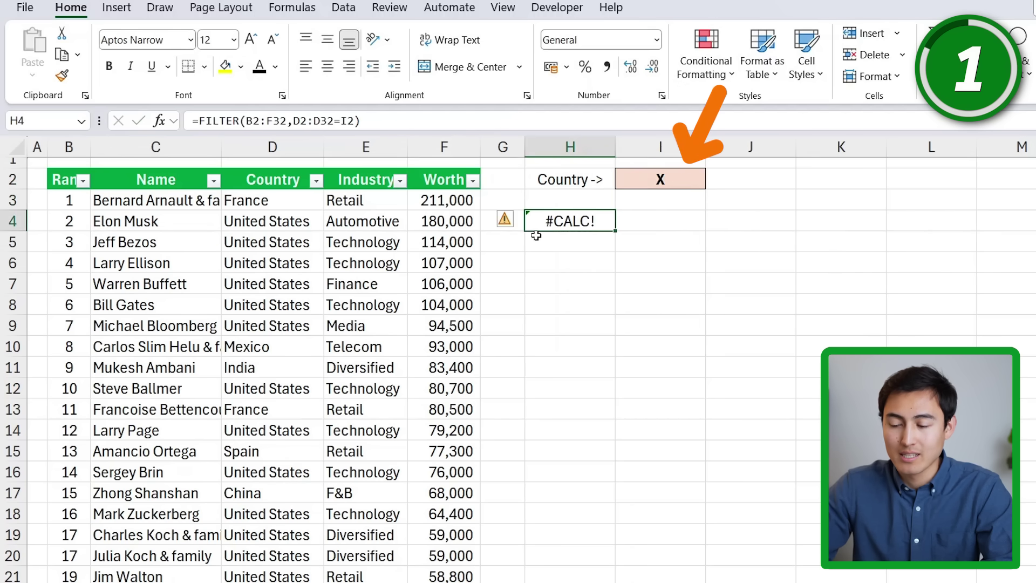
left_click(375, 116)
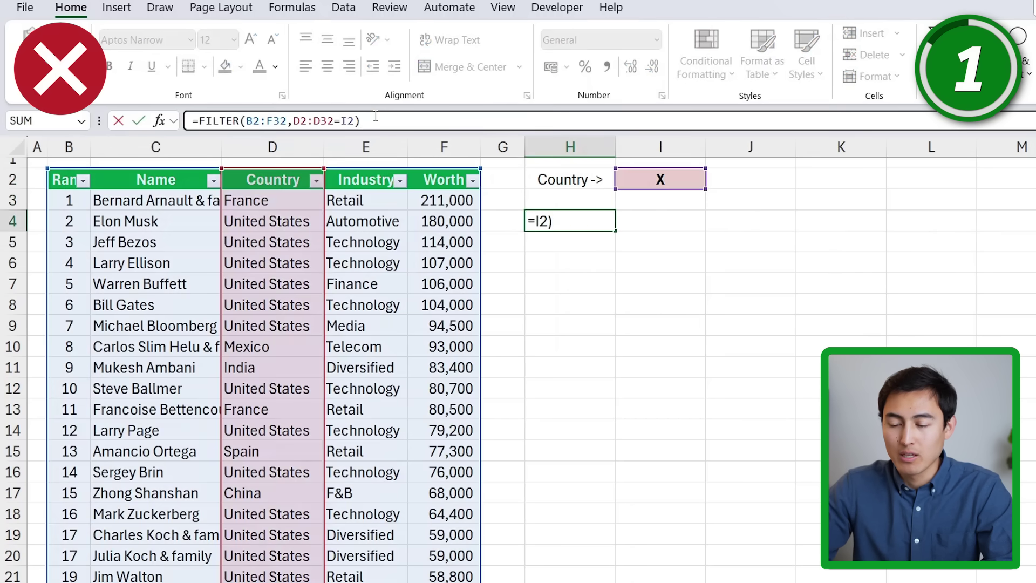
key("Left")
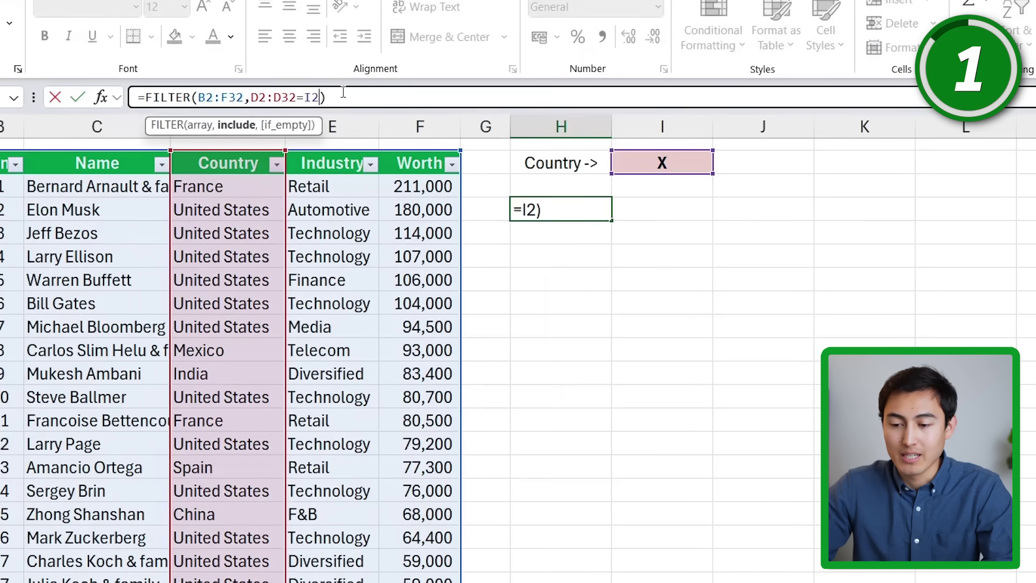
type(",")
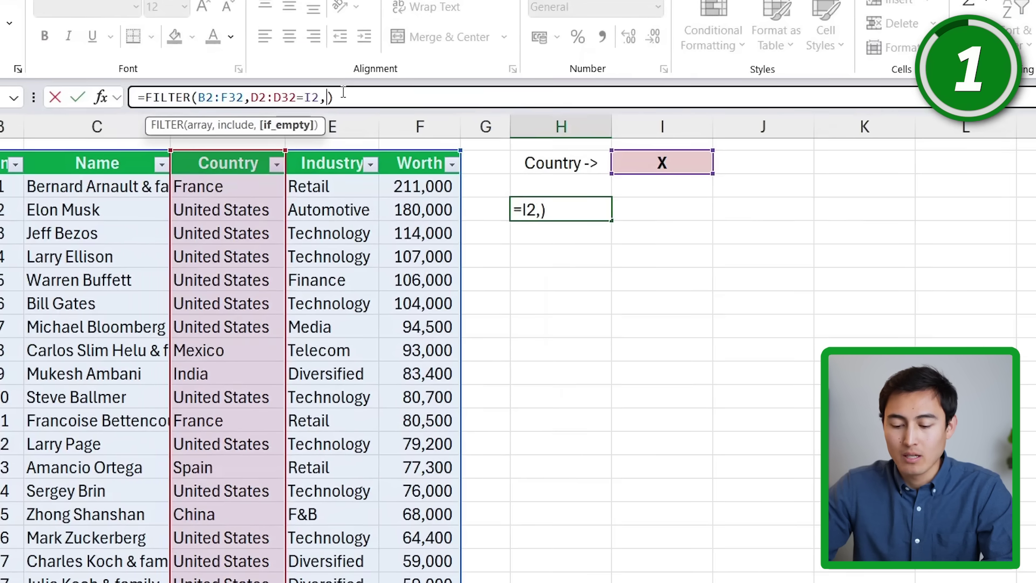
type("\"Not ")
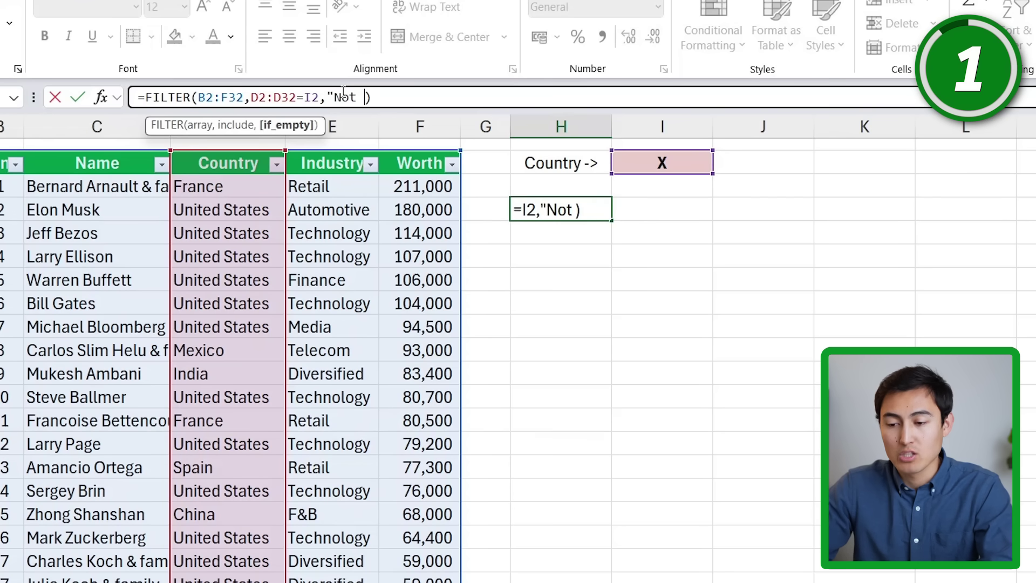
type("Match")
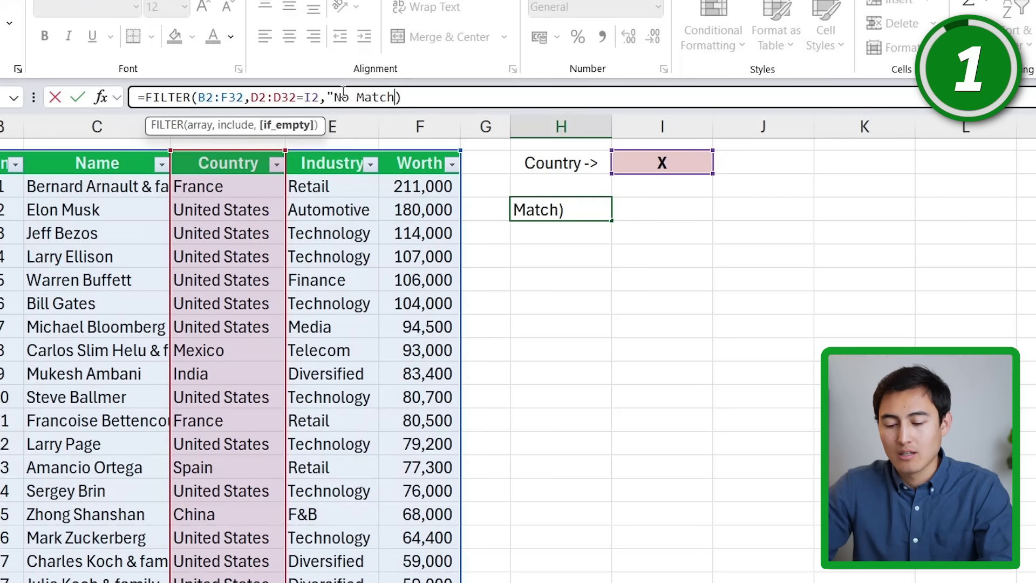
type("\"")
key("Return")
key("Up")
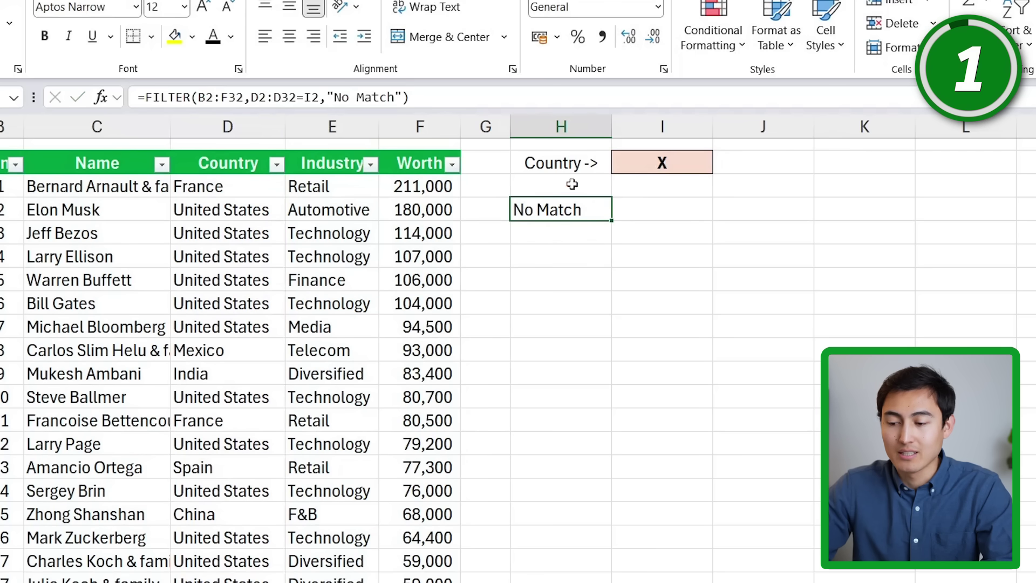
Step: Test the formula's empty case with another country criterion by entering Y in I2
key("Up")
left_click(705, 168)
type("Y")
key("Return")
left_click(608, 205)
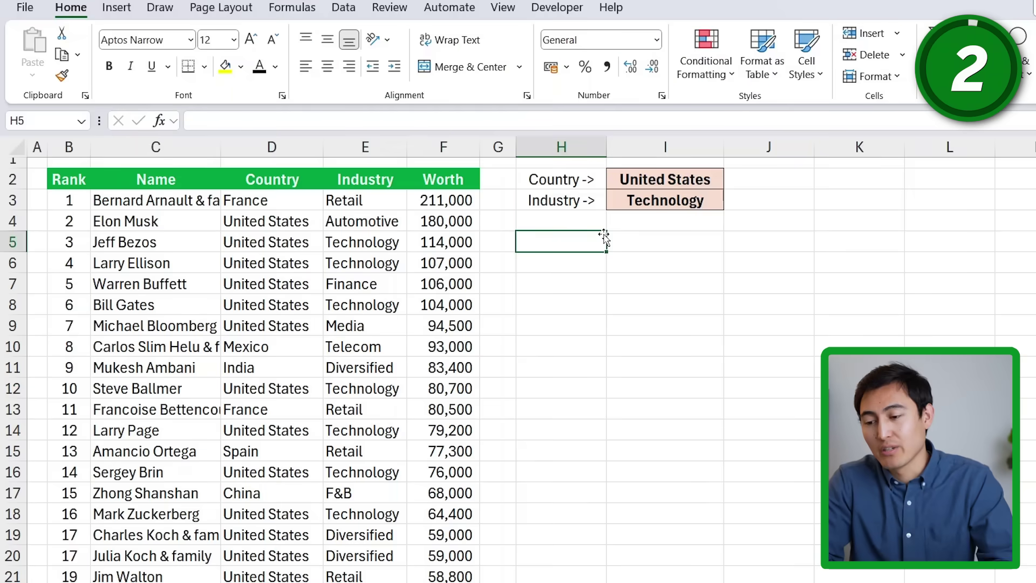
Step: Start a FILTER formula in H5 with the whole table B2:F32 as its array, opening a parenthesis for the first condition
left_click_drag(534, 178, 648, 180)
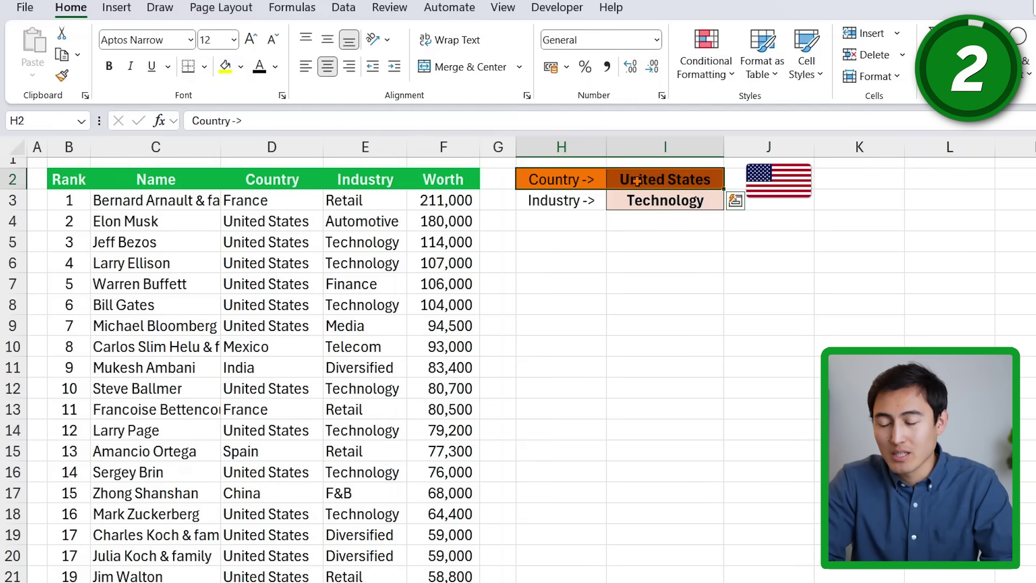
left_click_drag(558, 207, 664, 200)
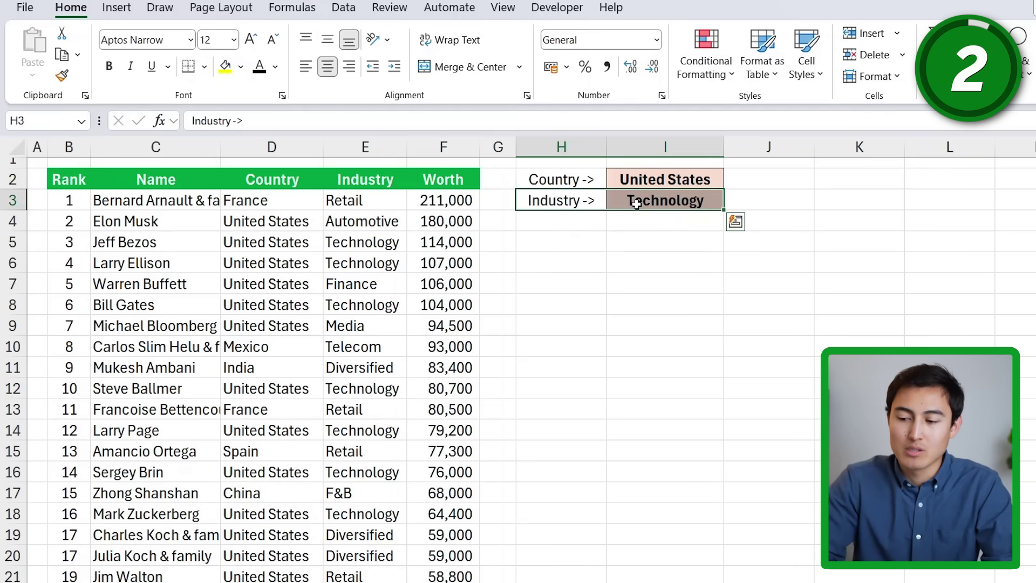
left_click(562, 246)
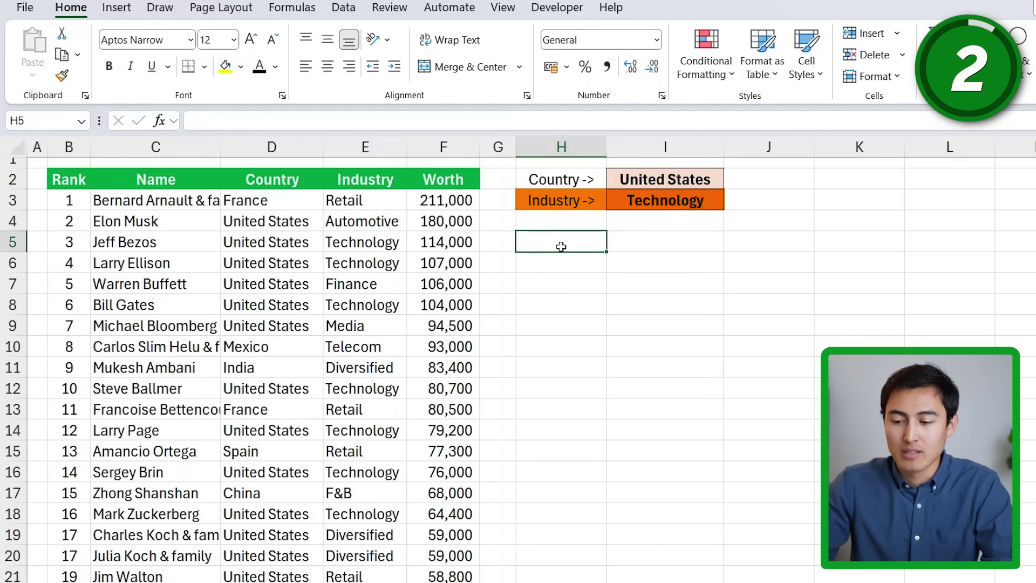
type("=filter")
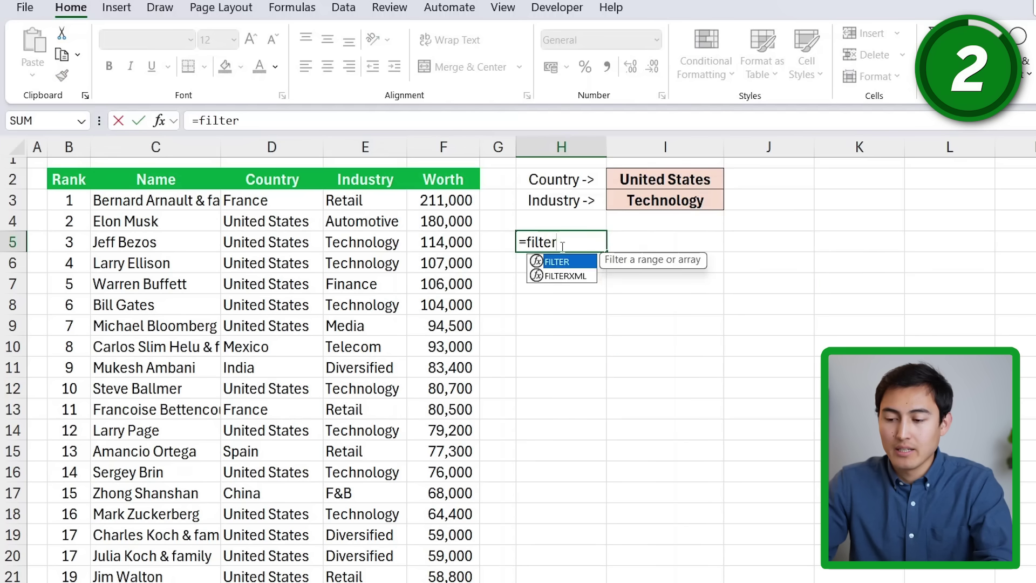
key("Tab")
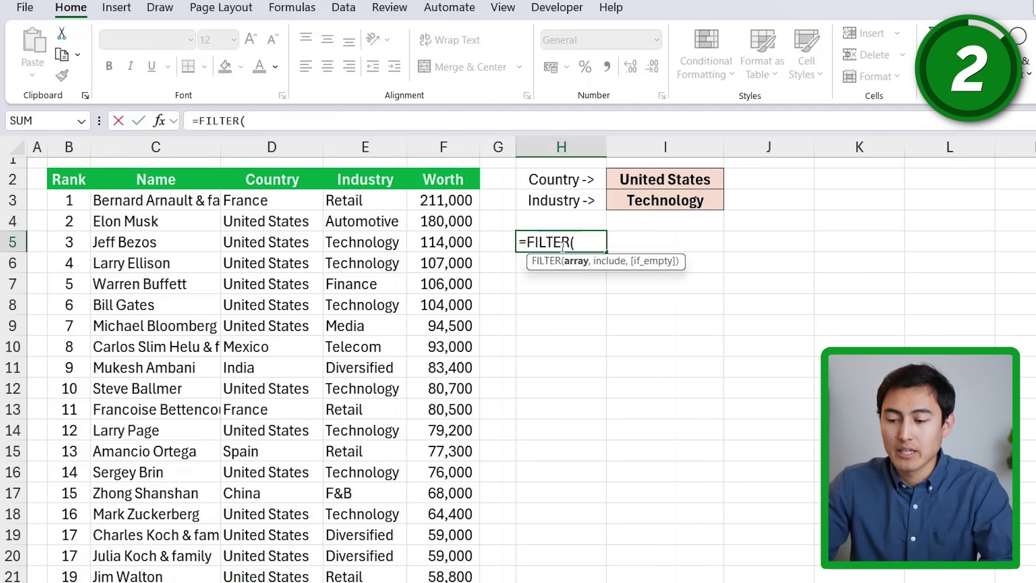
left_click(79, 184)
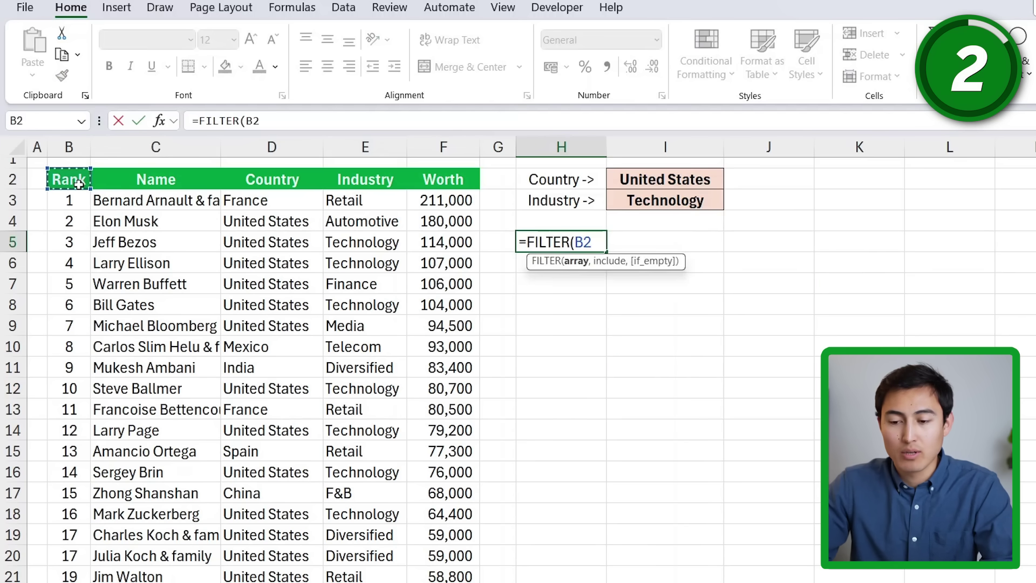
key("ctrl+shift+Down")
key("ctrl+shift+Right")
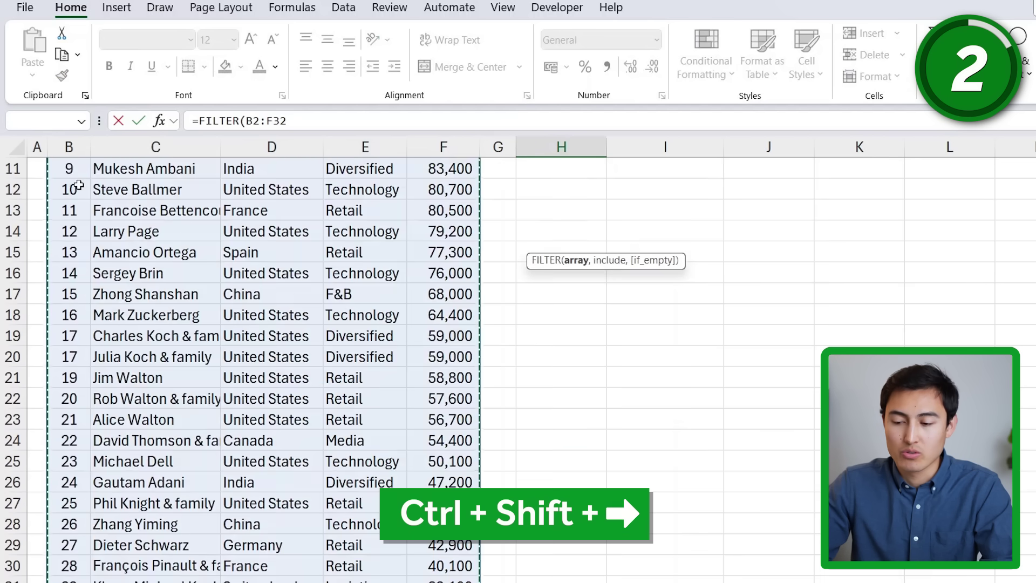
scroll(374, 355, "up", 3)
type(",(")
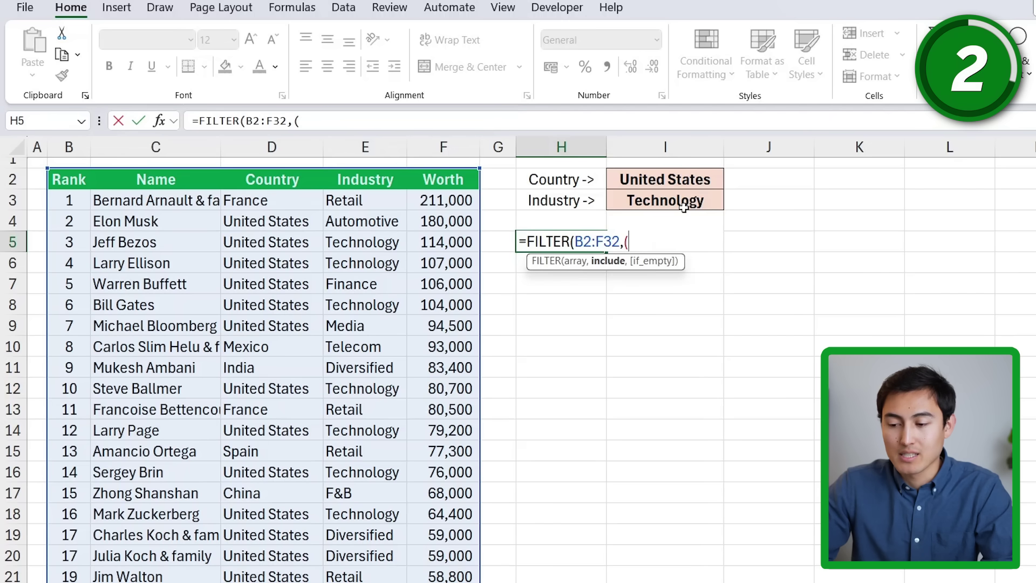
Step: Add the country condition (D2:D32=I2) as the first part of the FILTER formula's include argument
left_click(257, 179)
key("ctrl+shift+Down")
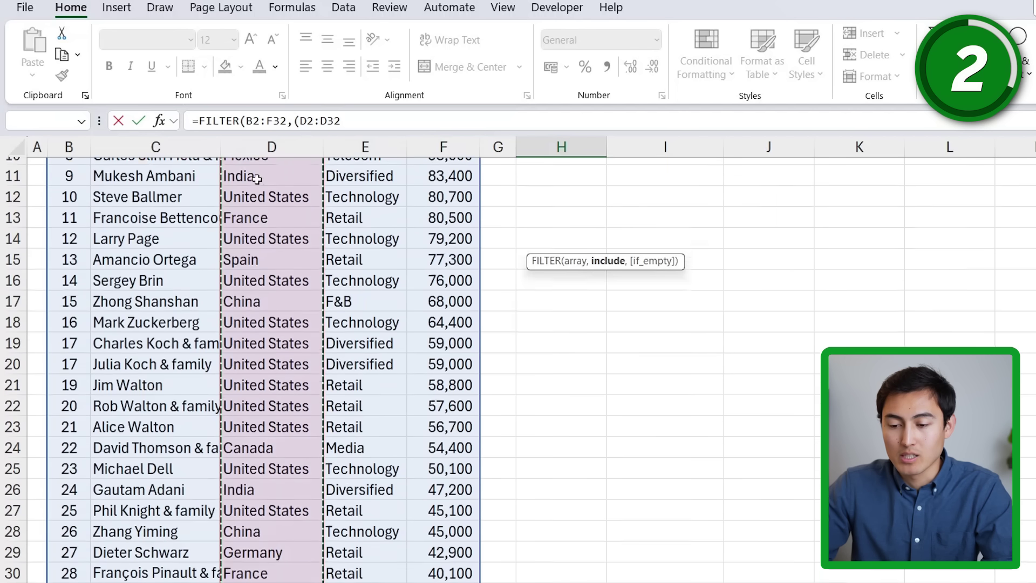
type("=")
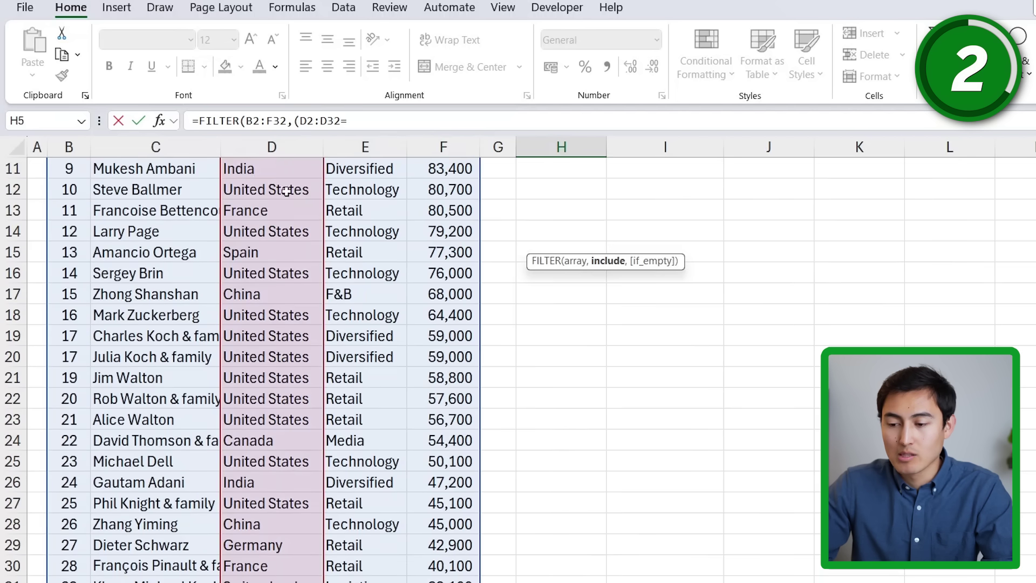
scroll(286, 191, "up", 4)
left_click(645, 179)
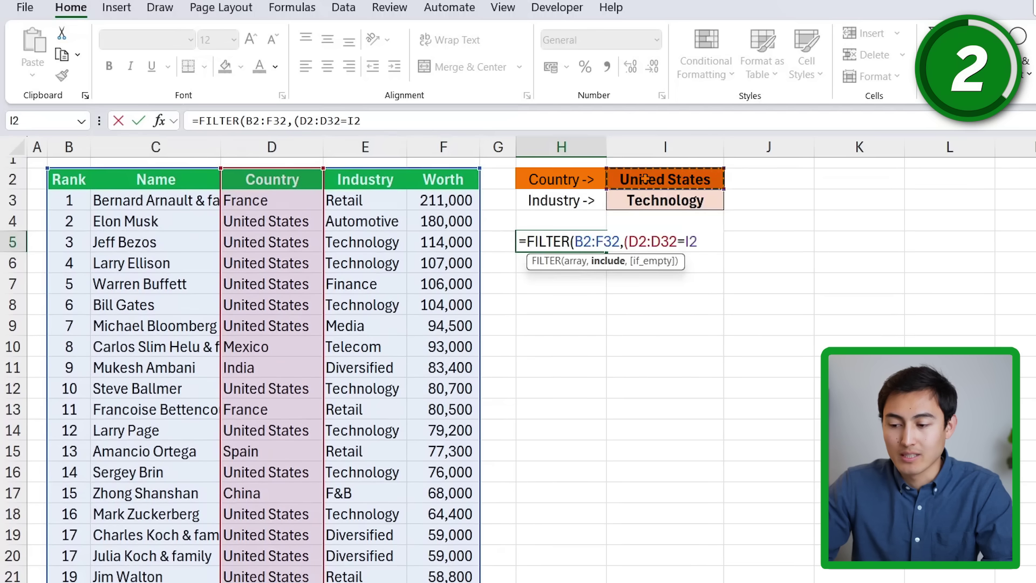
type(")")
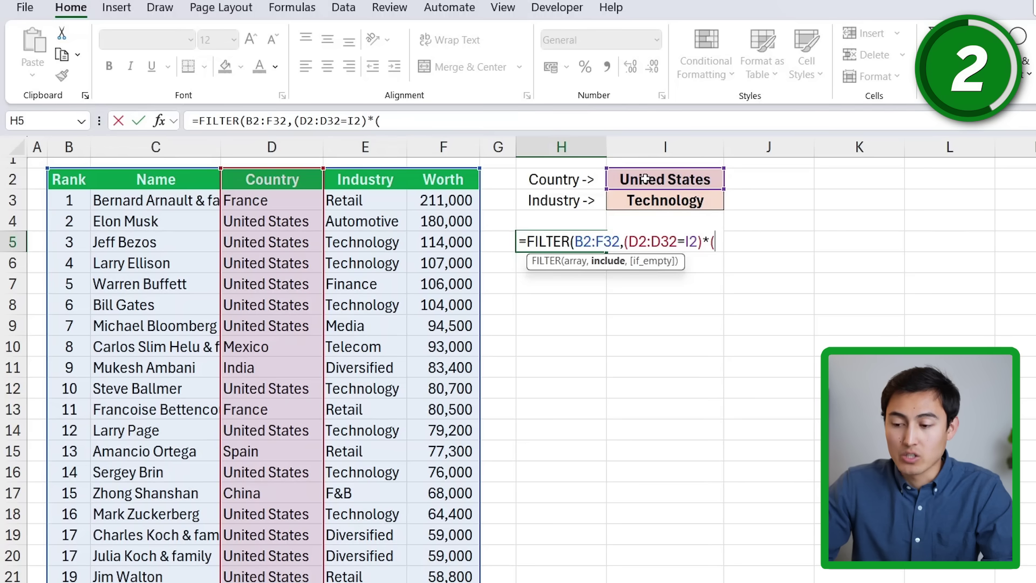
Step: Multiply the country condition by the industry condition (E2:E32=I3) and complete the FILTER formula in H5
type("*(")
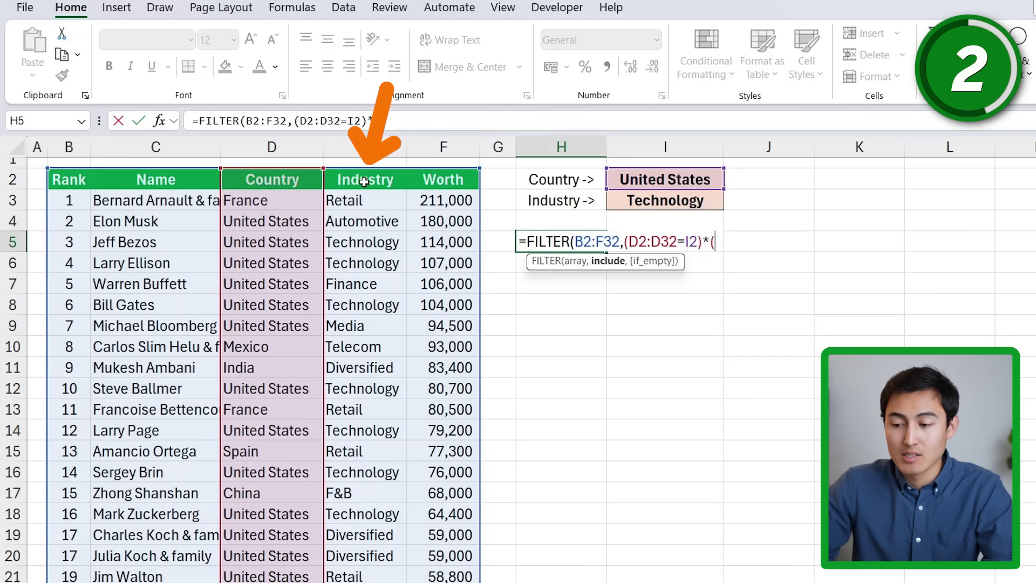
left_click(365, 181)
key("ctrl+shift+Down")
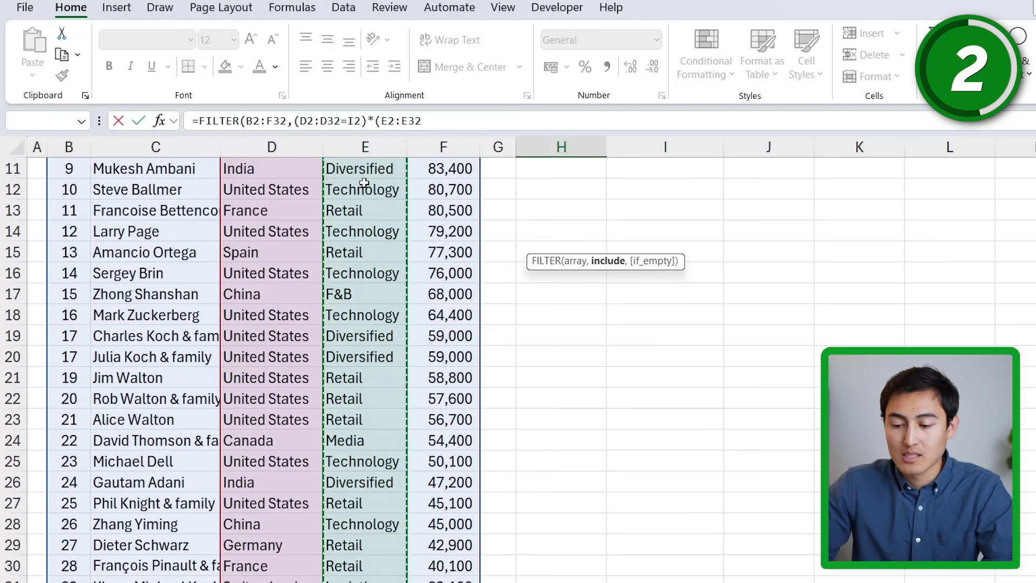
type("=")
scroll(365, 183, "up", 4)
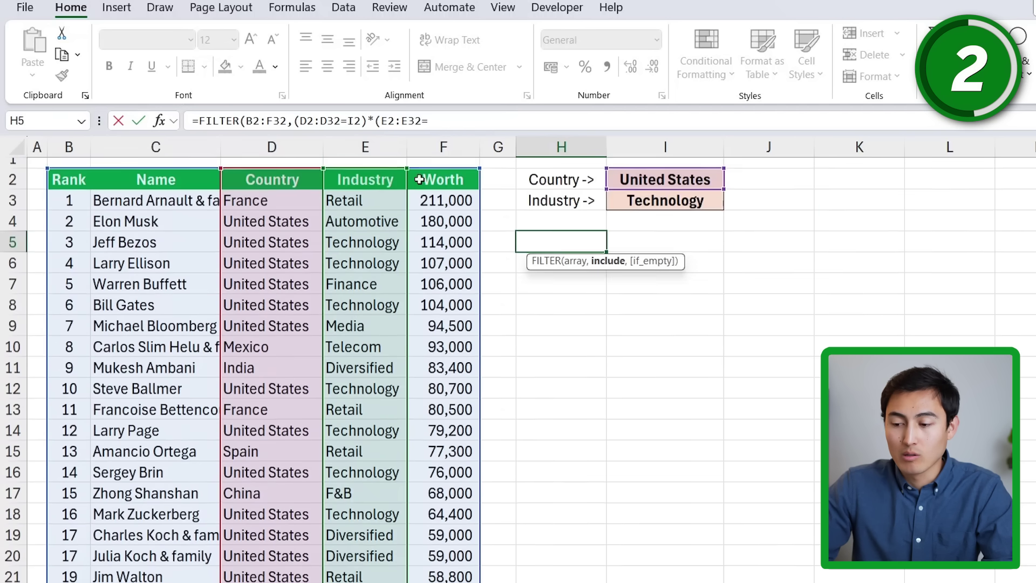
left_click(659, 197)
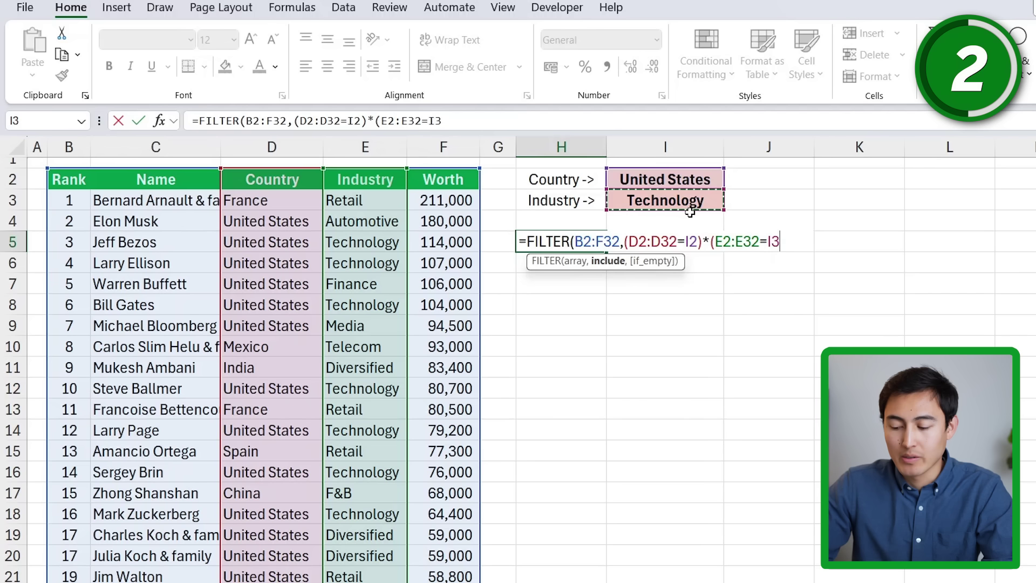
type(")")
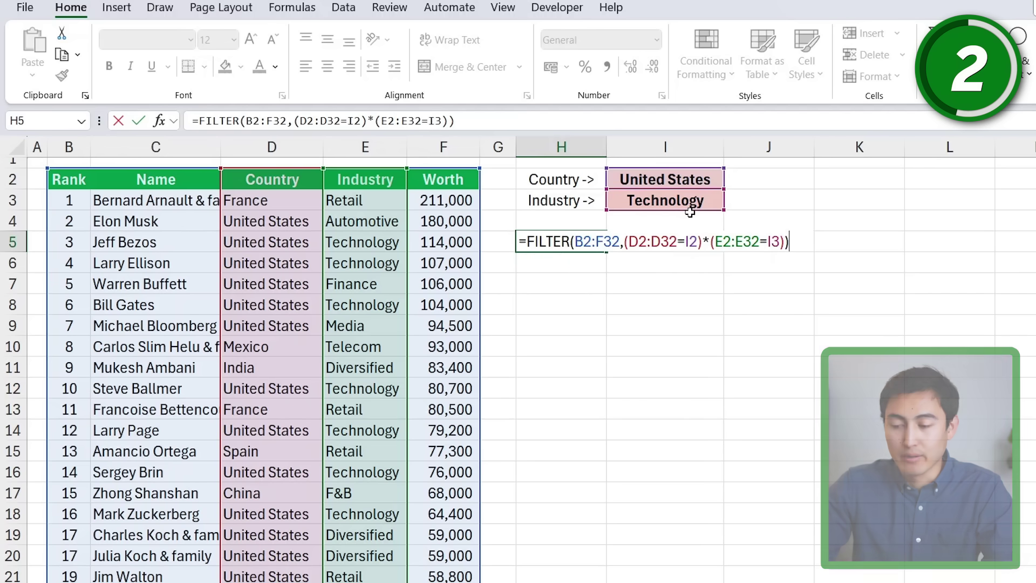
key("Return")
key("Up")
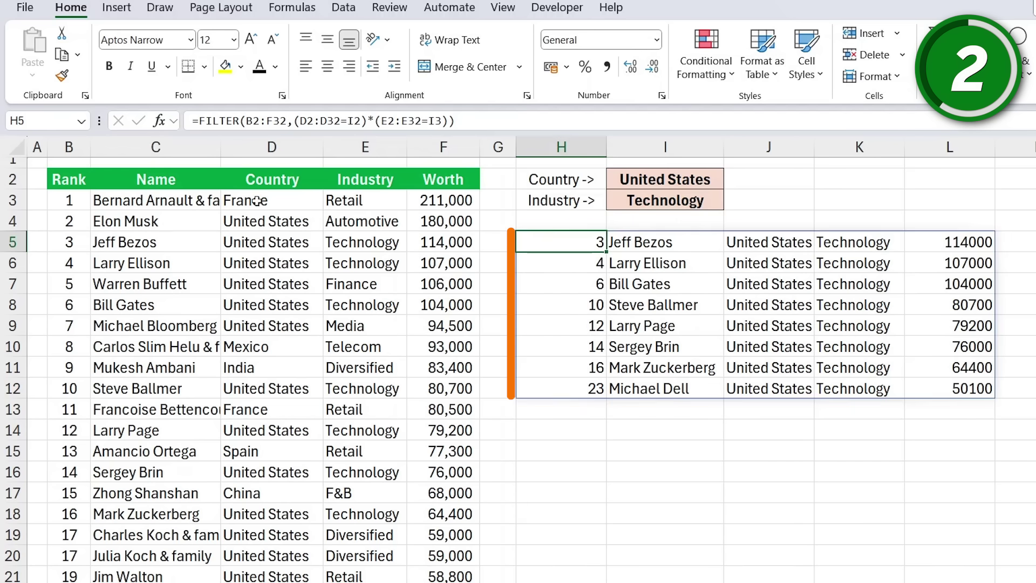
Step: Examine the rank 2 row against the criteria and inspect both conditions inside the H5 formula without changing it
left_click_drag(77, 216, 437, 222)
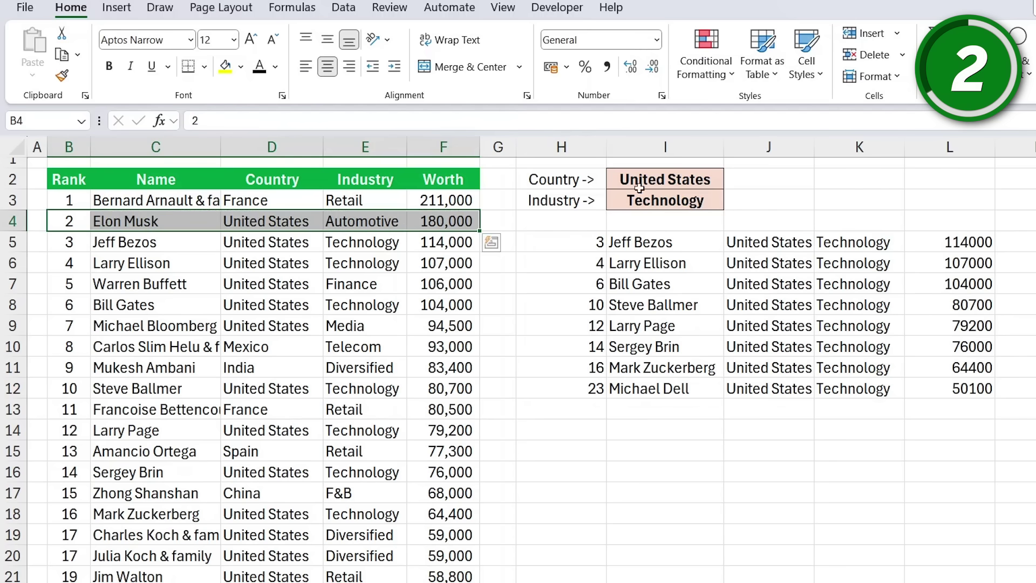
left_click(586, 251)
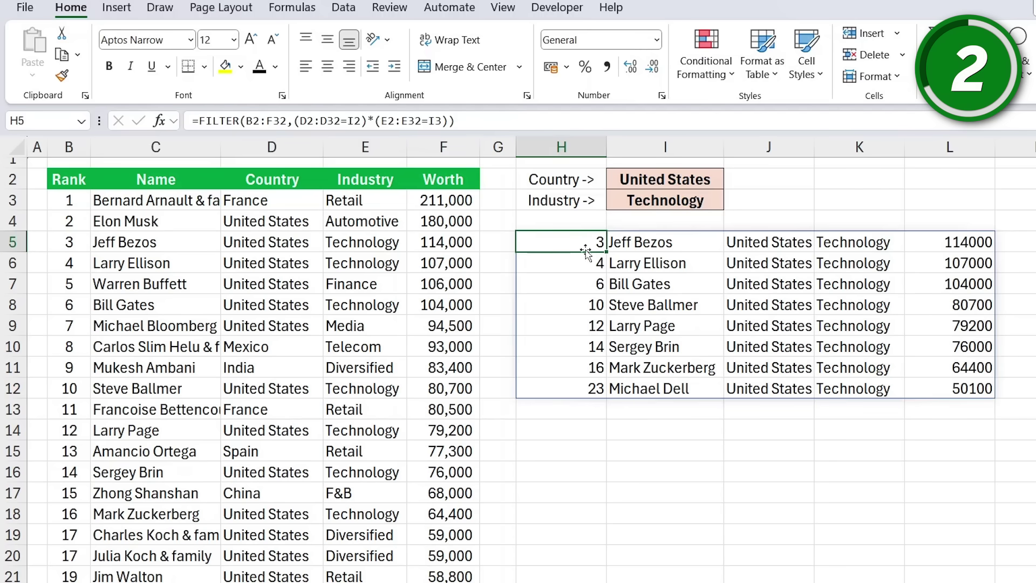
double_click(583, 245)
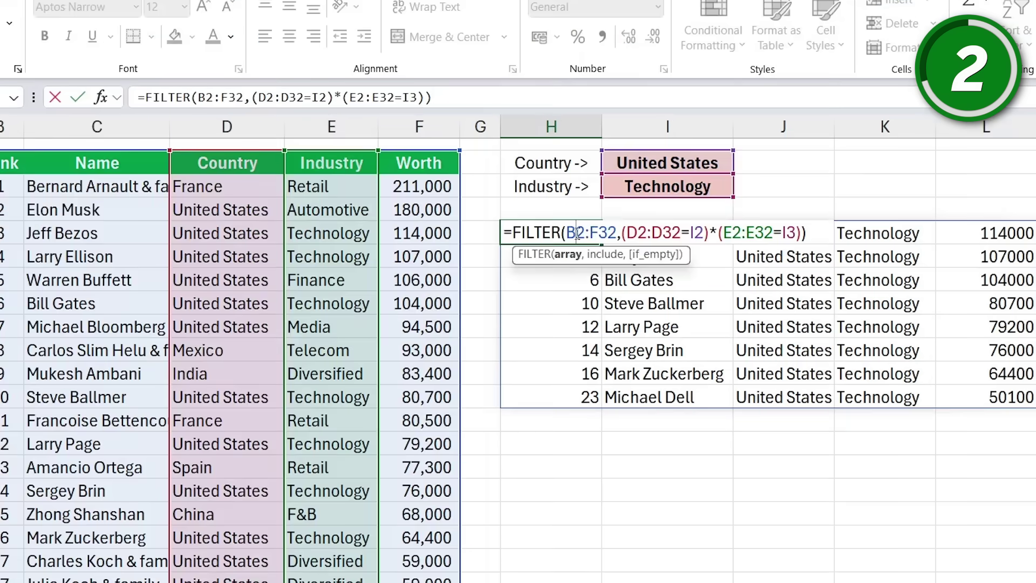
left_click_drag(626, 233, 709, 233)
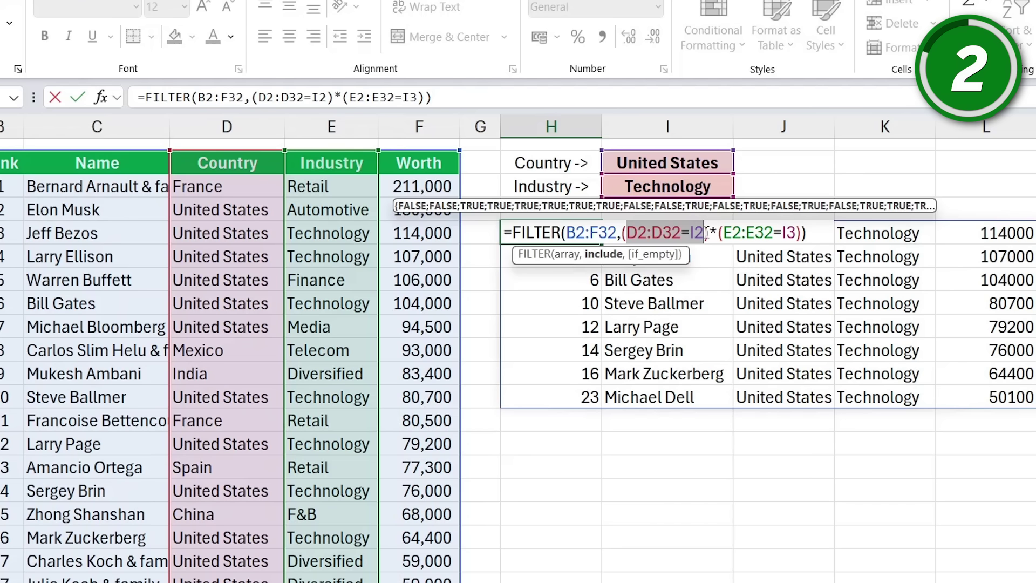
left_click_drag(724, 234, 798, 236)
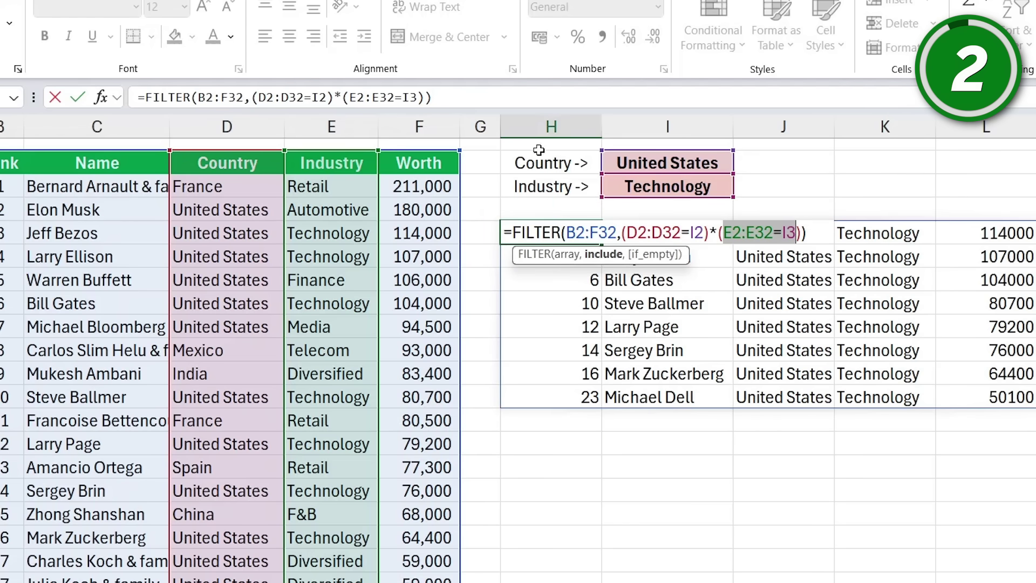
key("Escape")
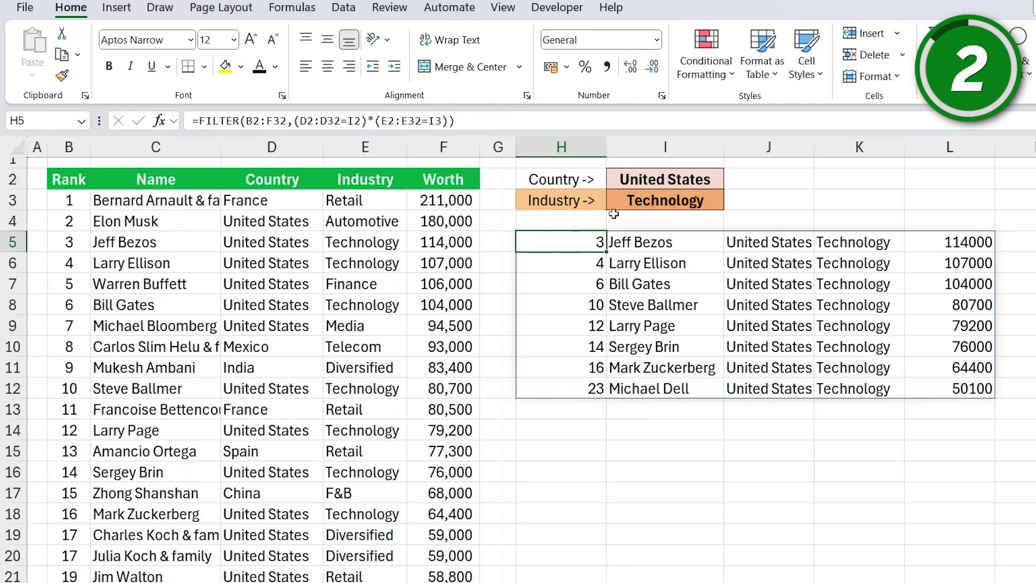
Step: Replace the * between the two conditions in the H5 formula with + so rows meeting either criterion are returned
double_click(541, 246)
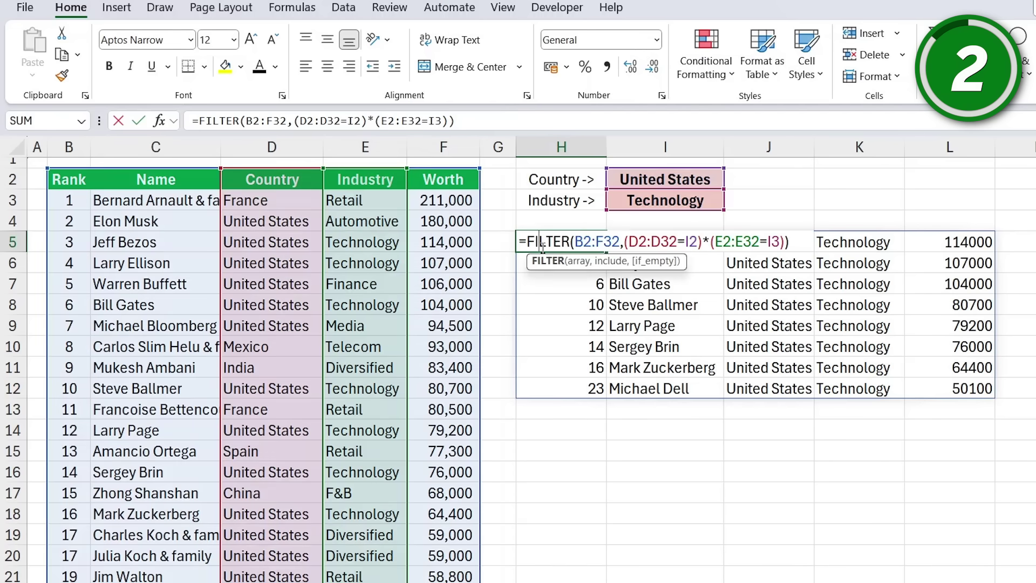
left_click(713, 240)
key("BackSpace")
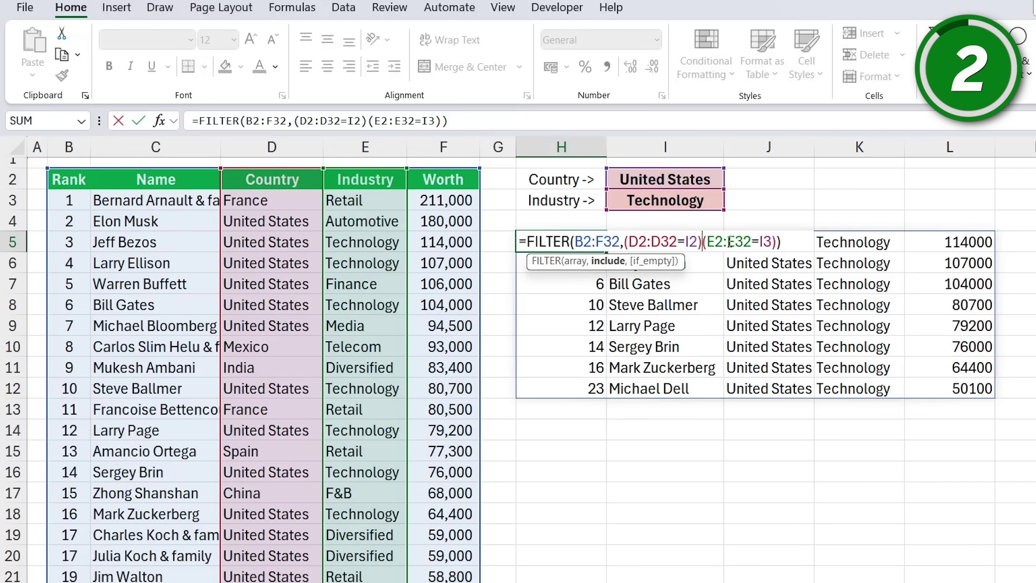
type("+")
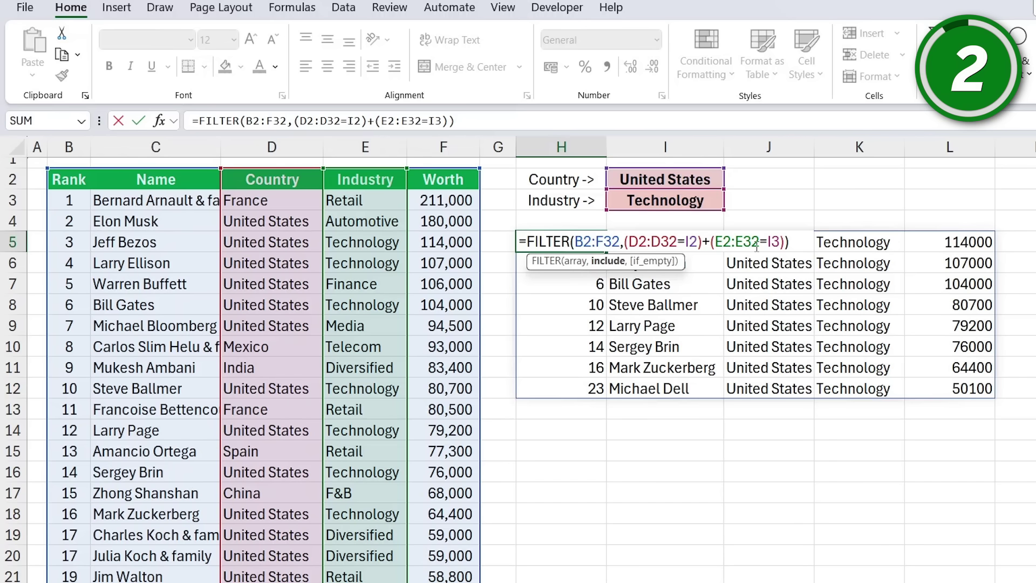
key("ctrl+Return")
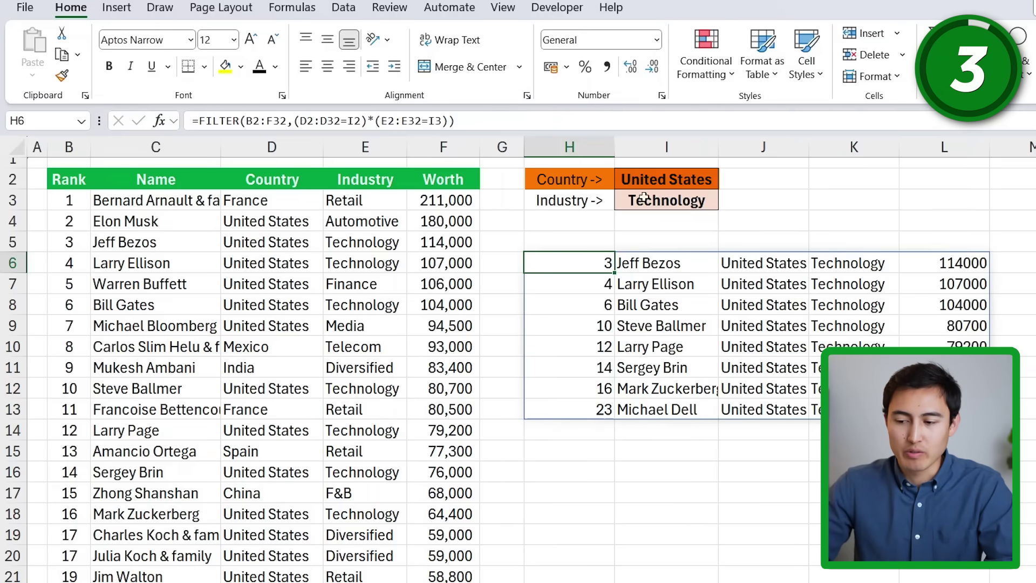
Step: Inspect the two-criteria FILTER formula in H6 and the empty header cells in row 5 above its results
double_click(556, 260)
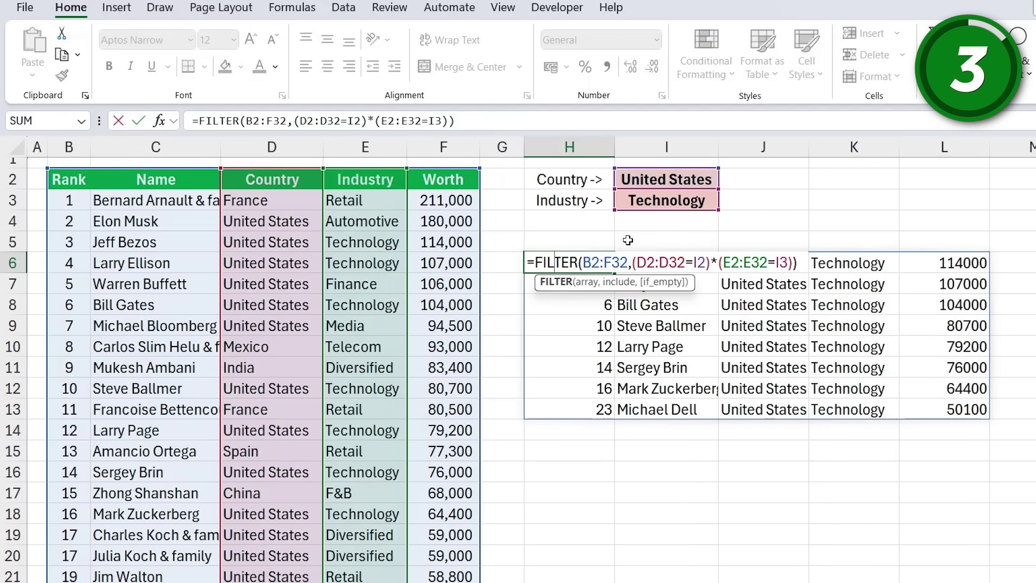
key("shift+Return")
key("shift+Right")
key("shift+Right")
key("shift+Right")
key("shift+Right")
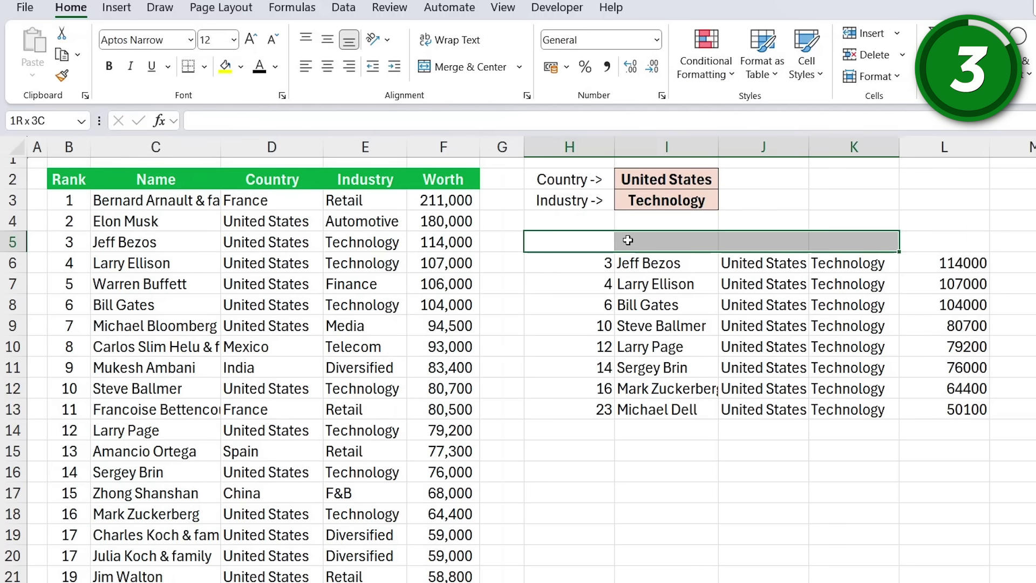
key("Down")
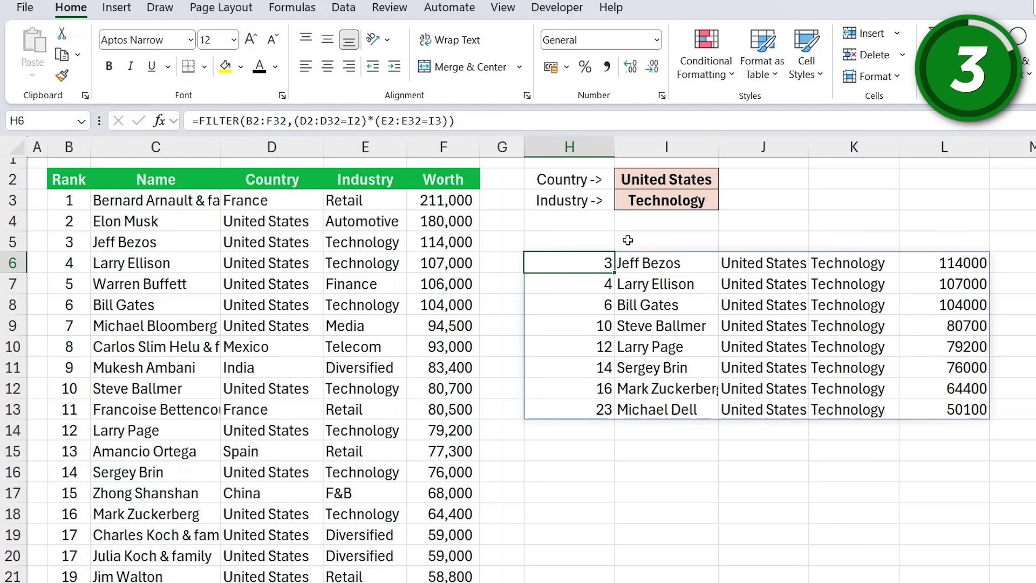
Step: Wrap the FILTER formula in H6 in VSTACK with the header row B2:F2 as its first array
left_click(196, 122)
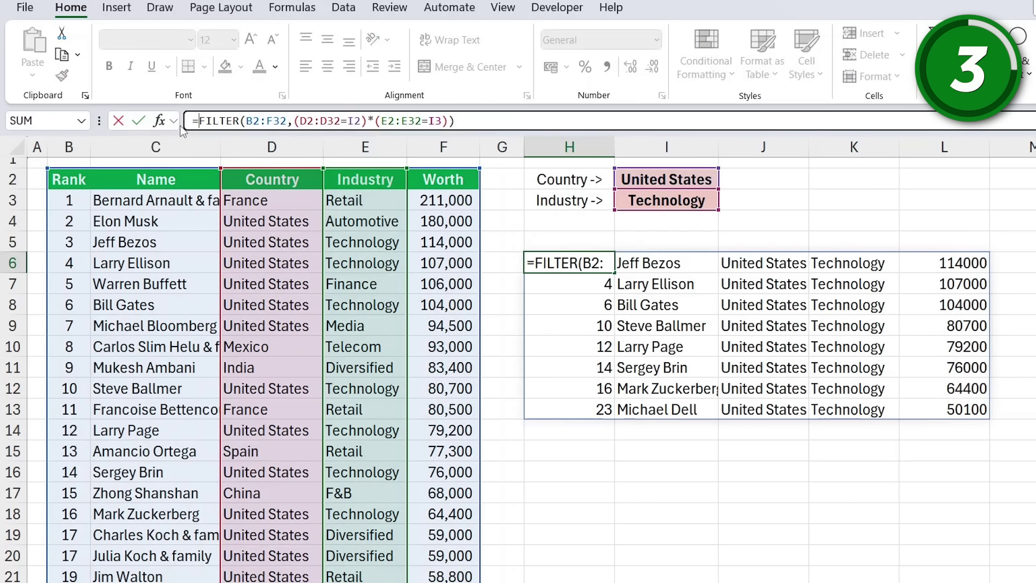
type("vstac")
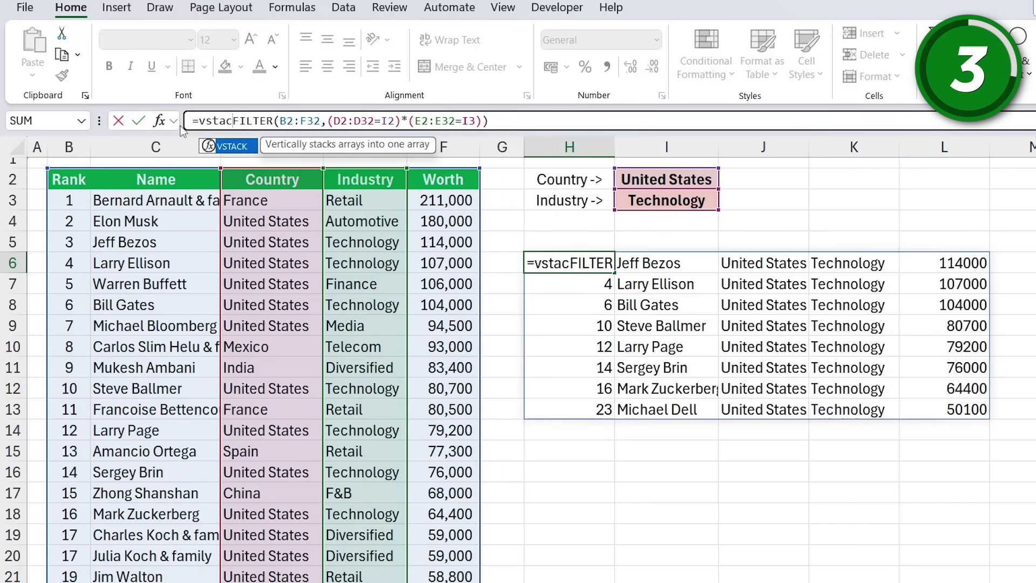
key("Tab")
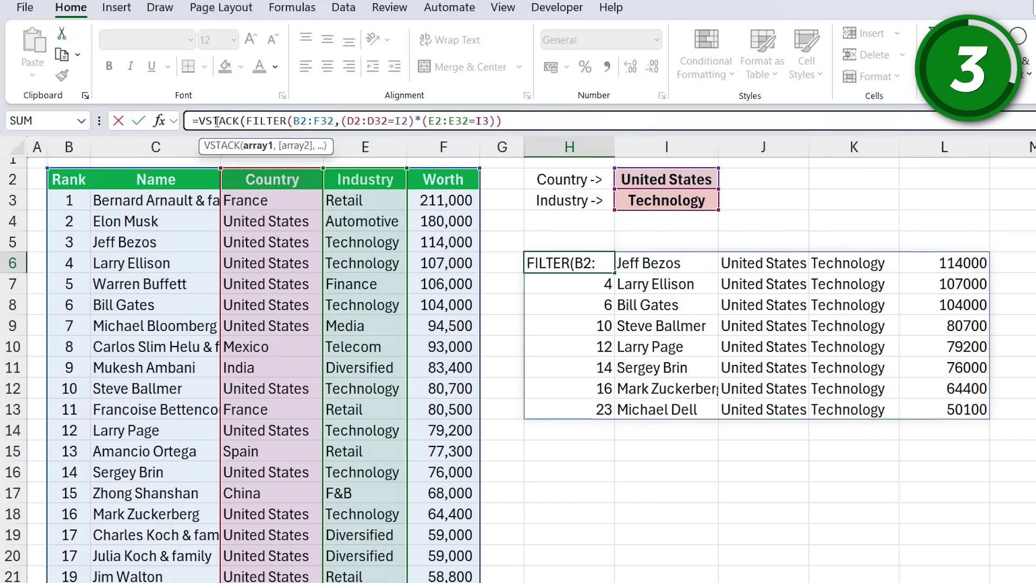
left_click_drag(84, 178, 421, 177)
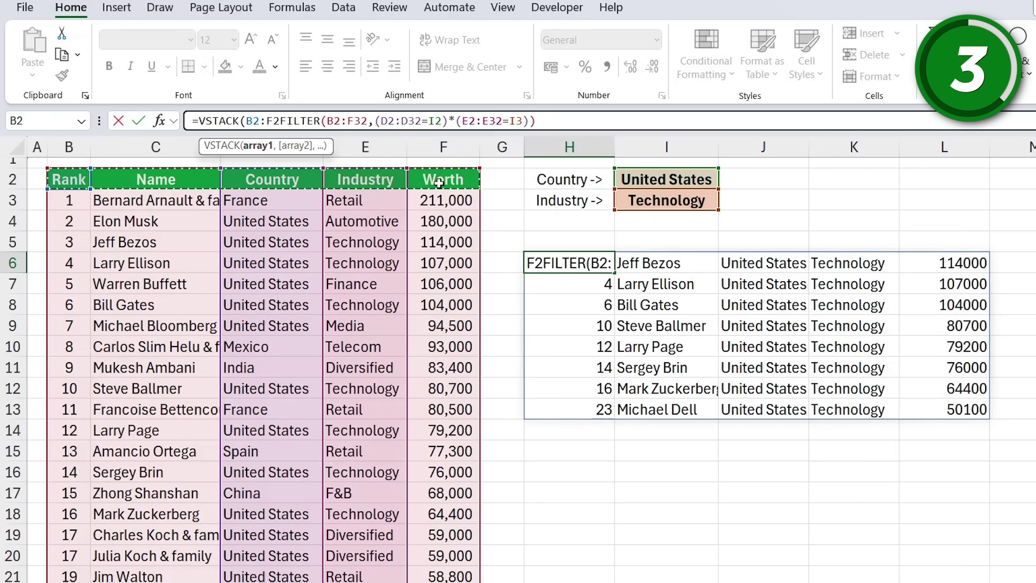
type(",")
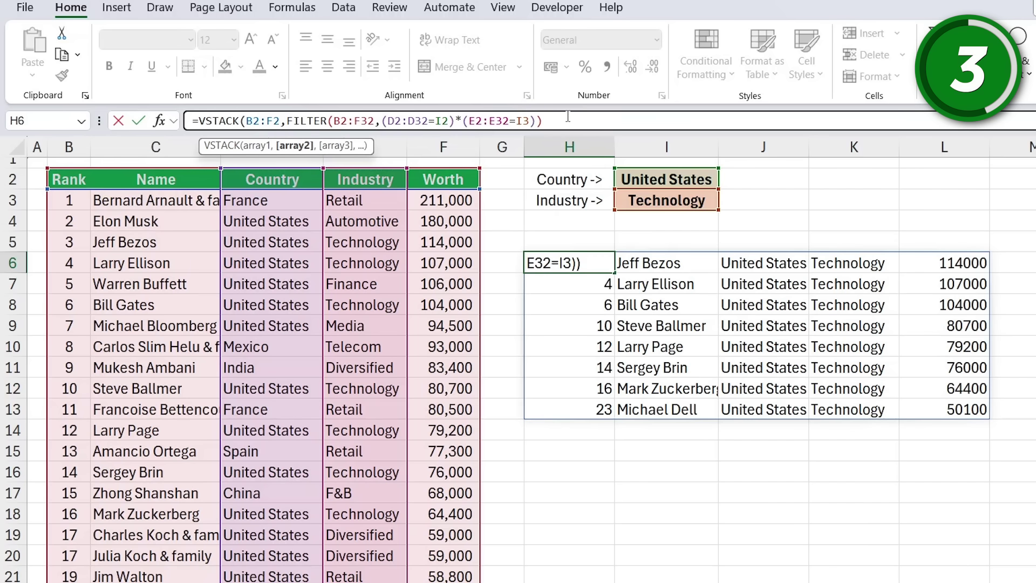
type(")")
key("ctrl+Return")
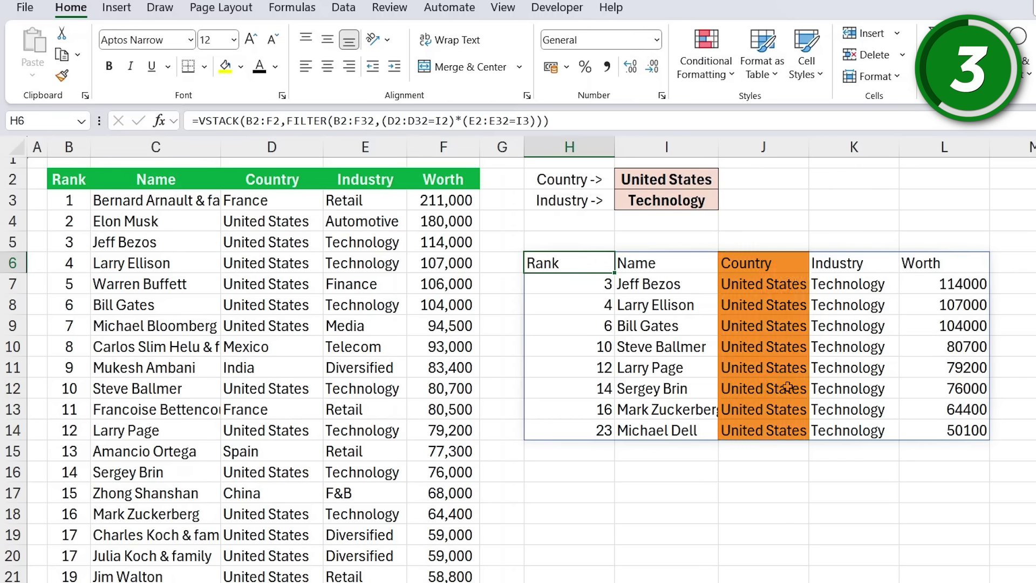
Step: Nest the VSTACK formula in H6 inside a CHOOSECOLS function as its array
double_click(542, 266)
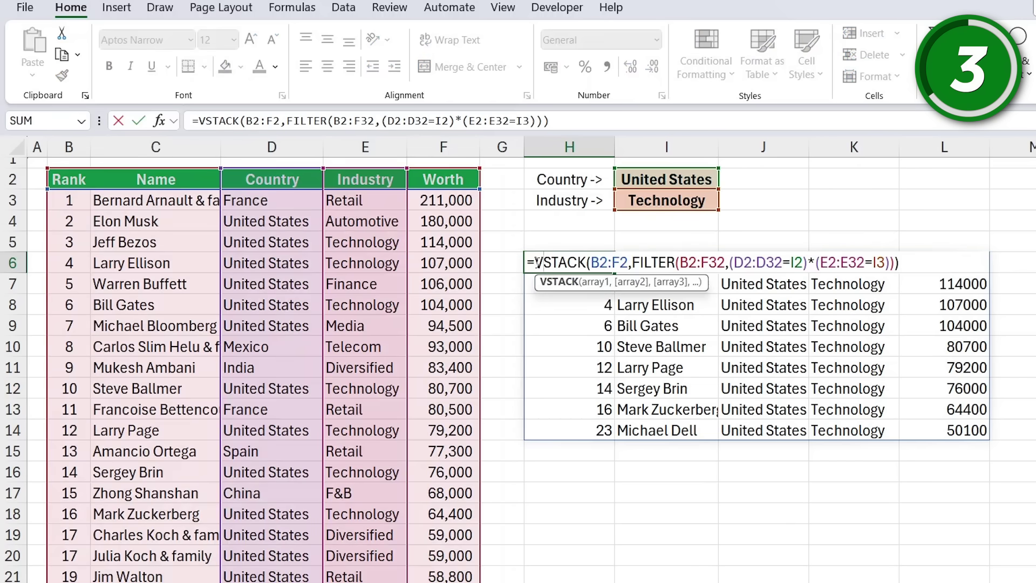
left_click(539, 263)
type("choose")
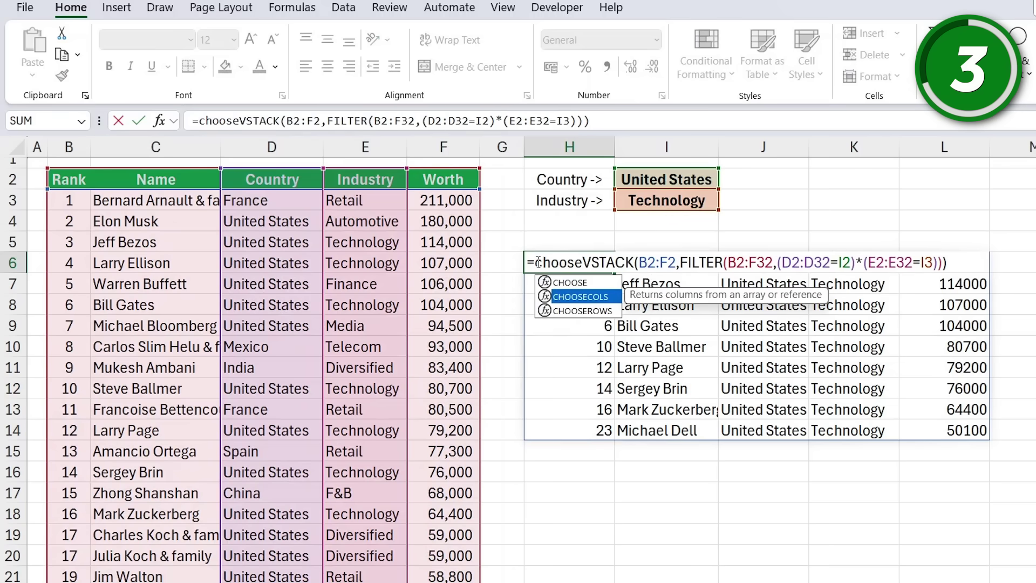
key("Tab")
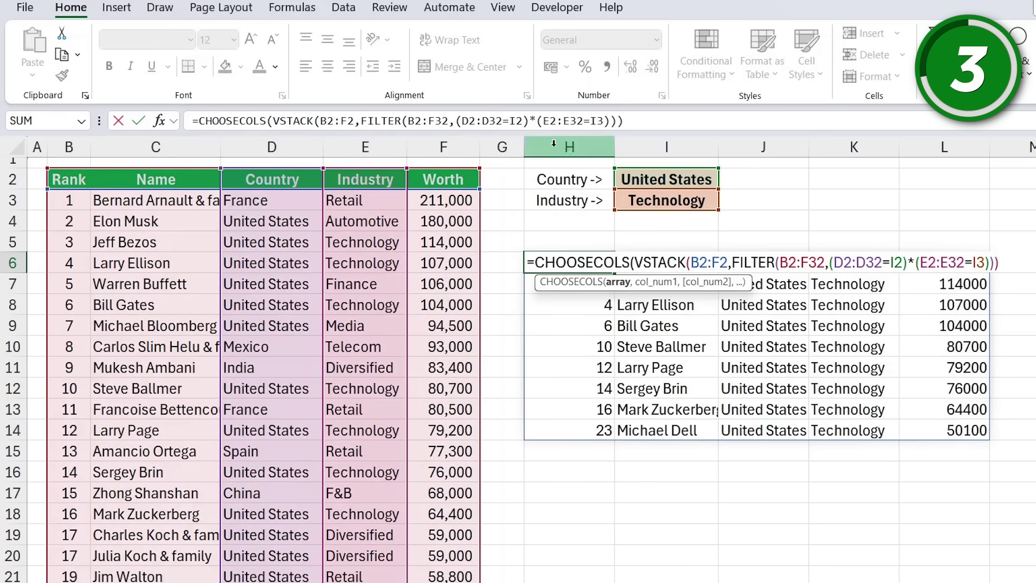
left_click(650, 123)
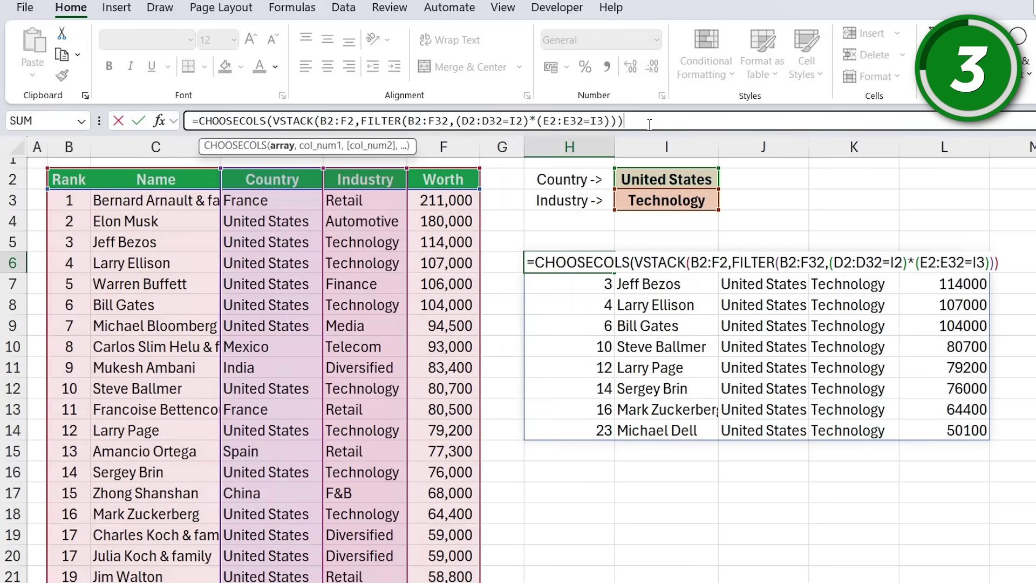
Step: Set the CHOOSECOLS column numbers in H6 to 2, 3 and 5 and complete the formula
type(",")
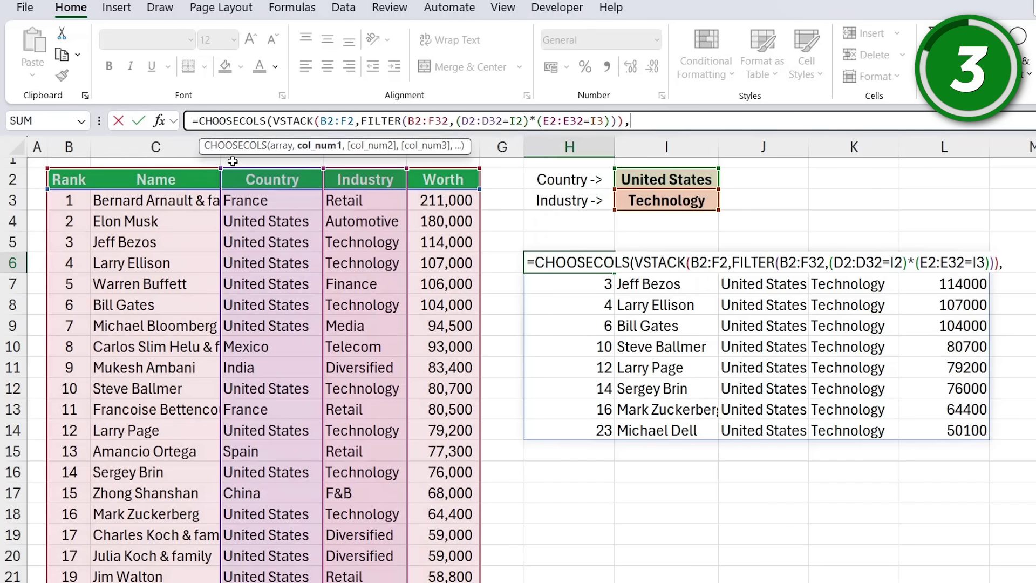
type("2")
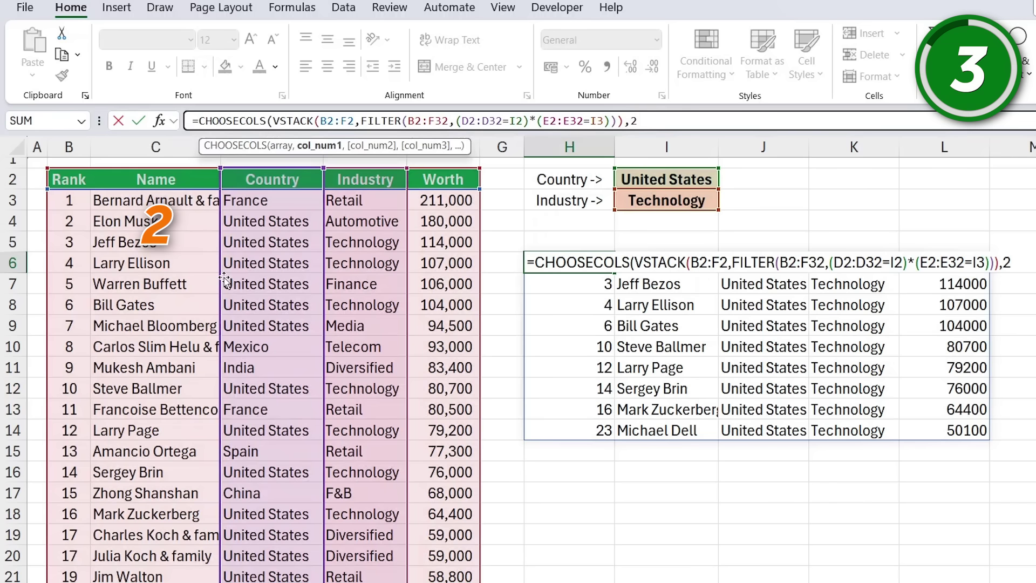
type(",")
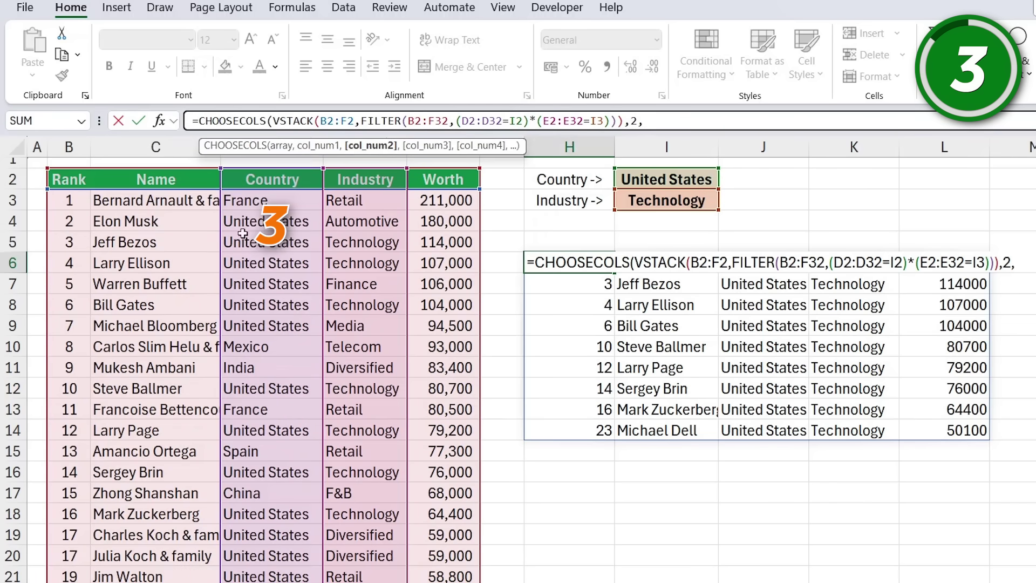
type("3,")
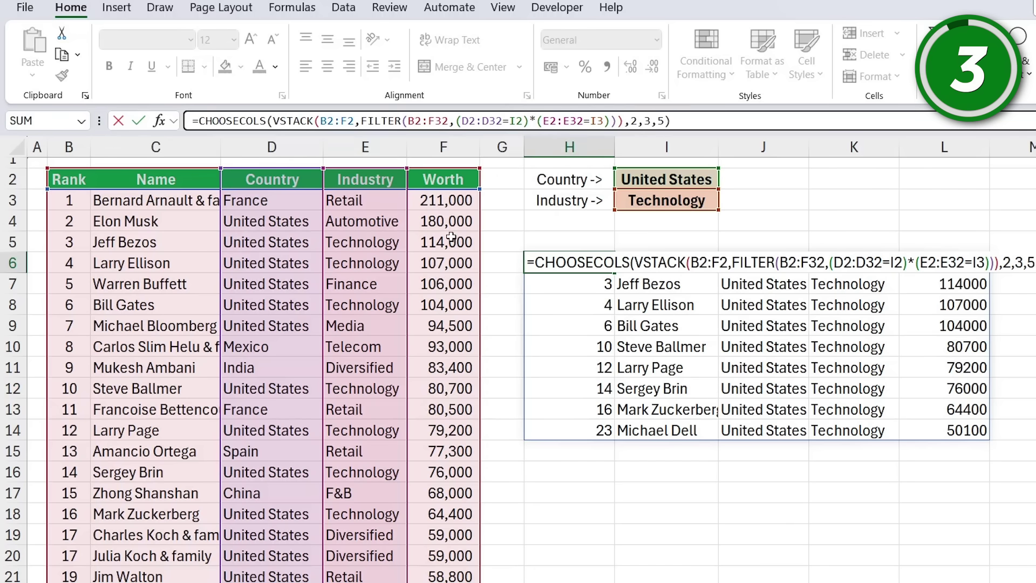
type("5)")
key("Return")
key("Up")
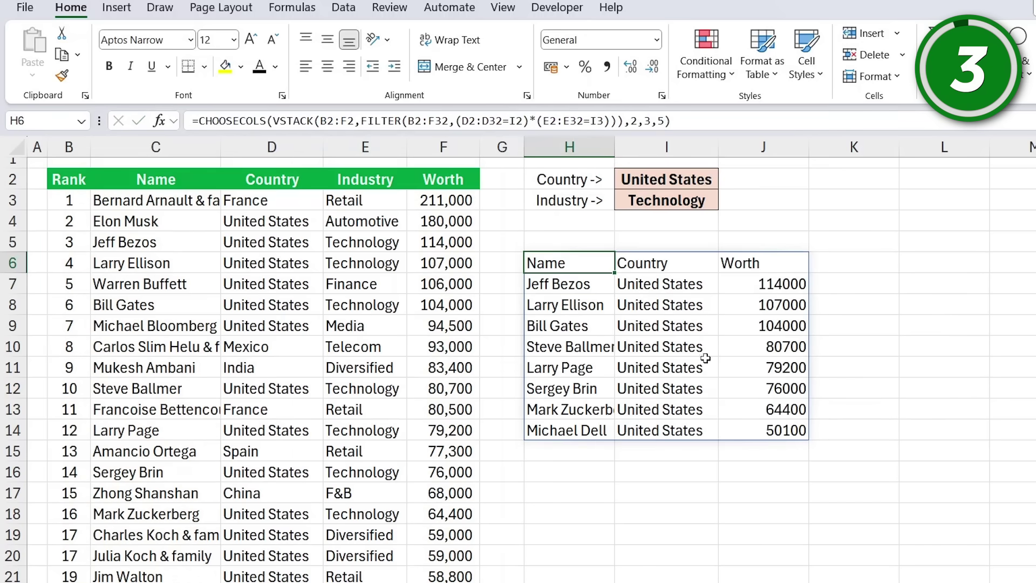
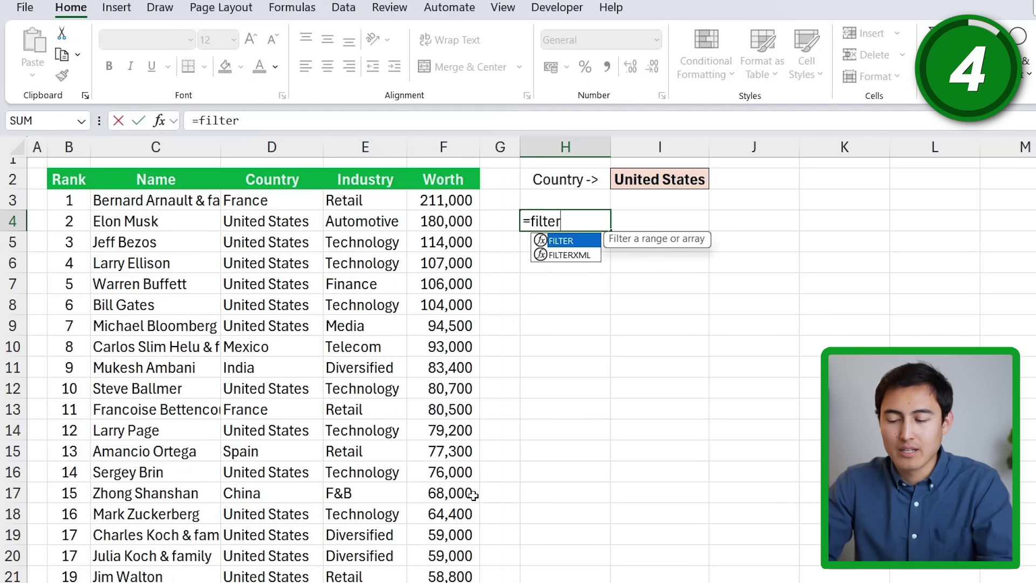
Step: Begin a FILTER formula in H4 with the Worth column F2:F32 as the array
key("Tab")
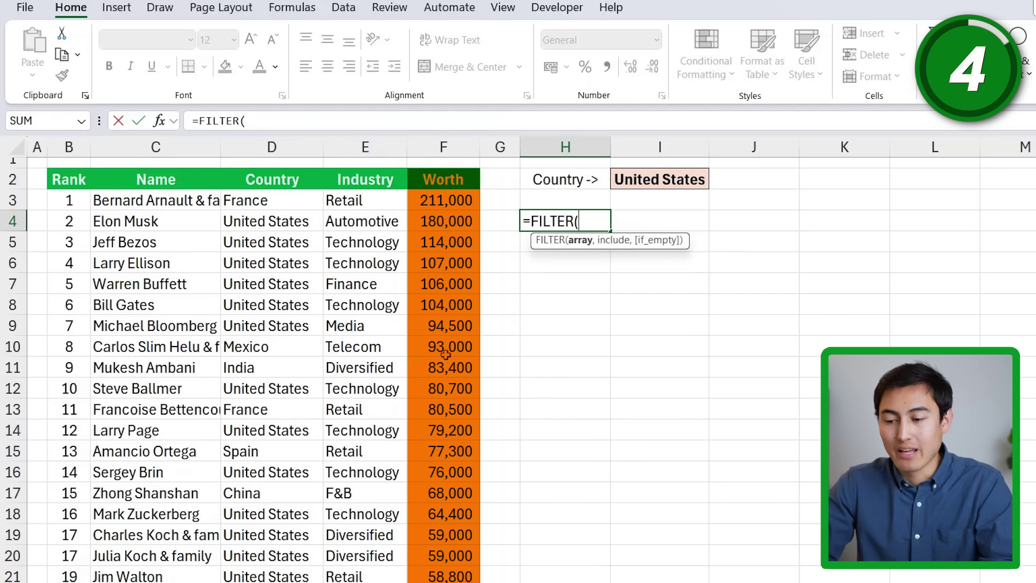
left_click(436, 177)
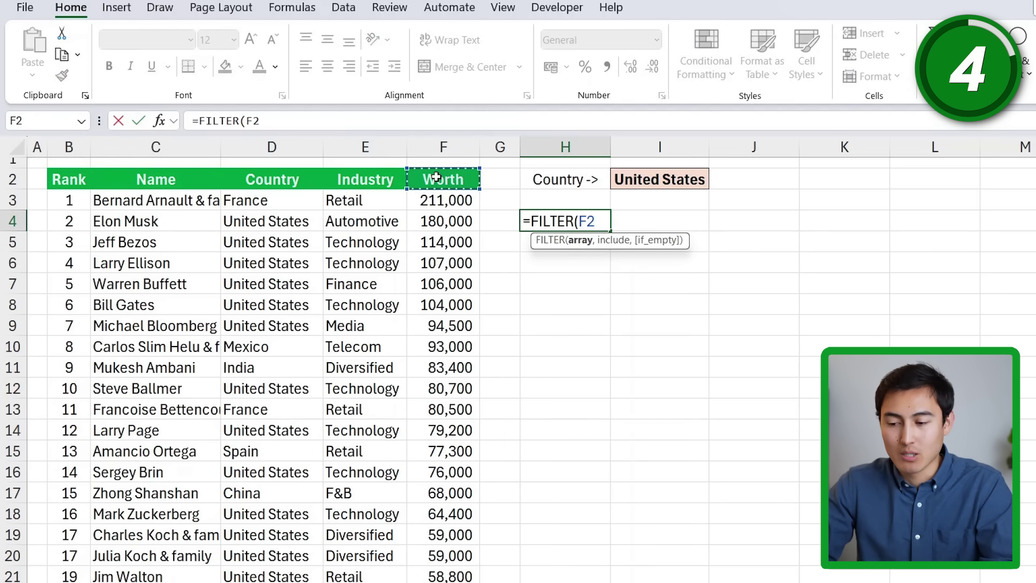
key("ctrl+shift+Down")
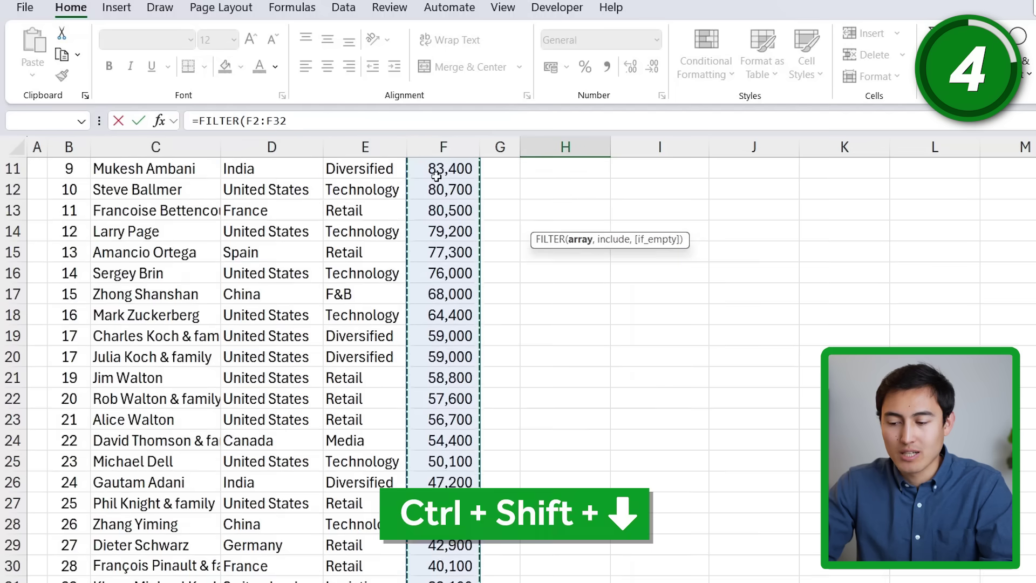
type(",")
scroll(553, 293, "up", 4)
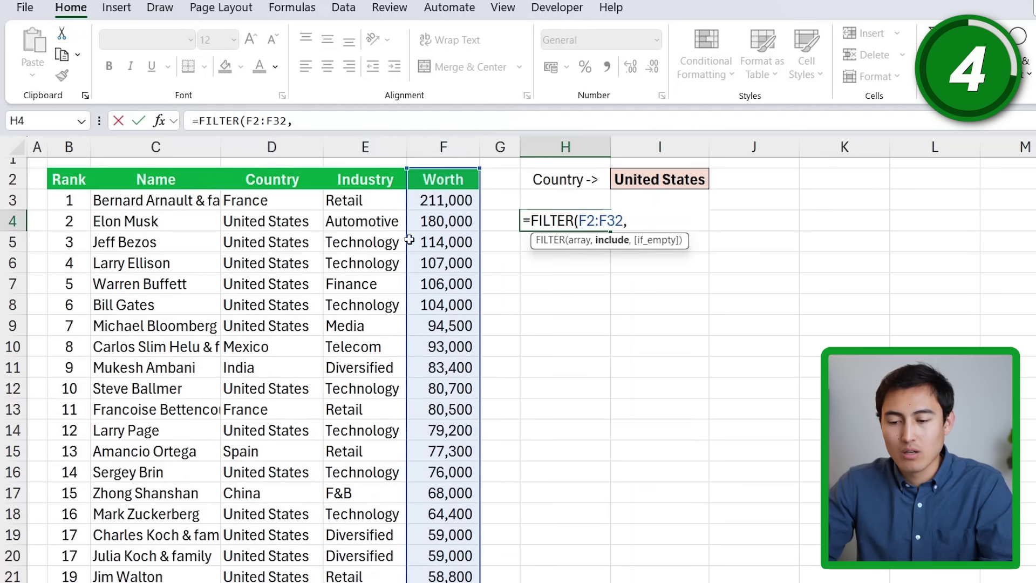
Step: Add the condition that the Country column D2:D32 equals I2 and complete the FILTER formula in H4
left_click(281, 181)
key("ctrl+shift+Down")
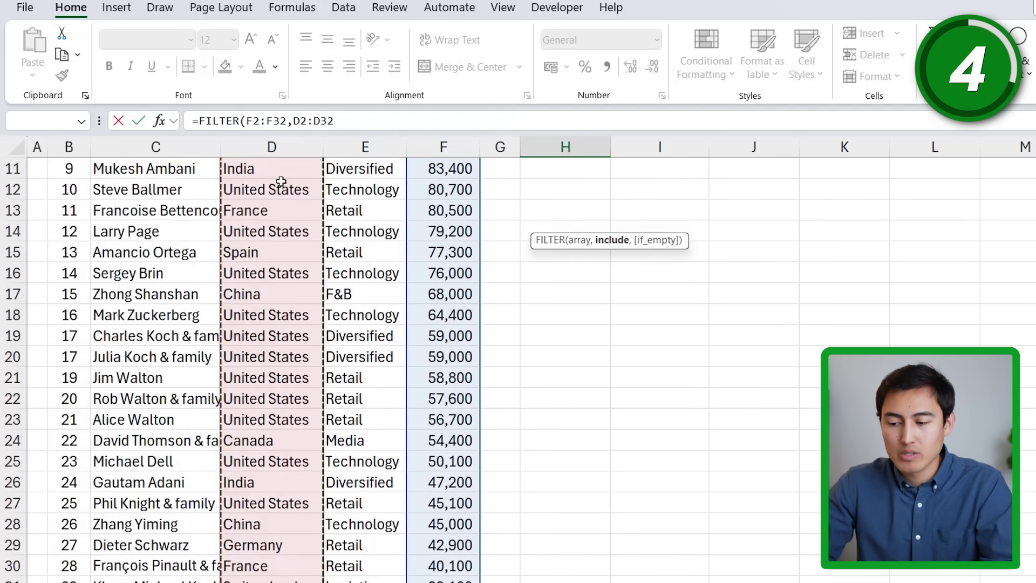
type("=")
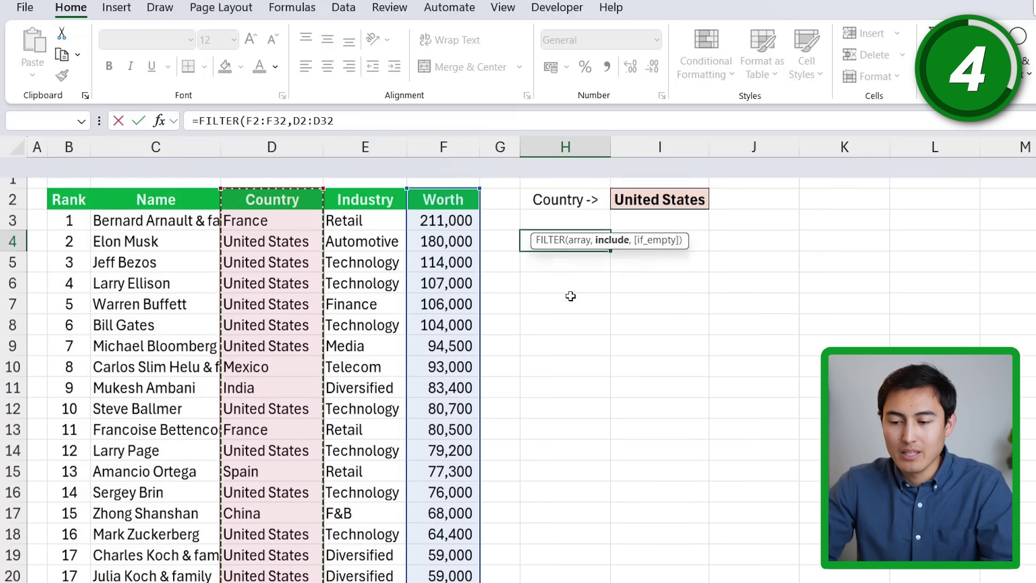
left_click(655, 179)
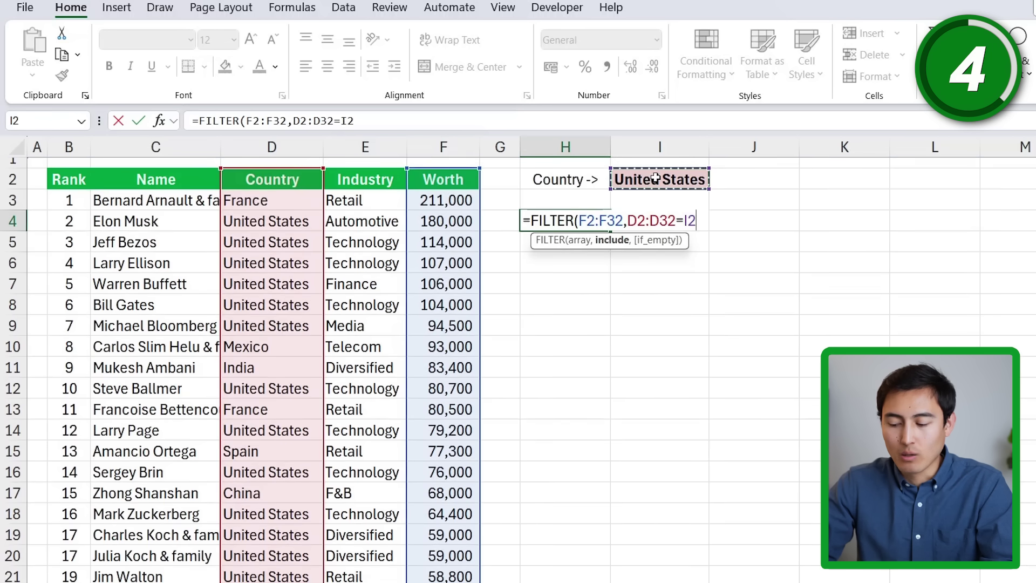
type(")")
key("Return")
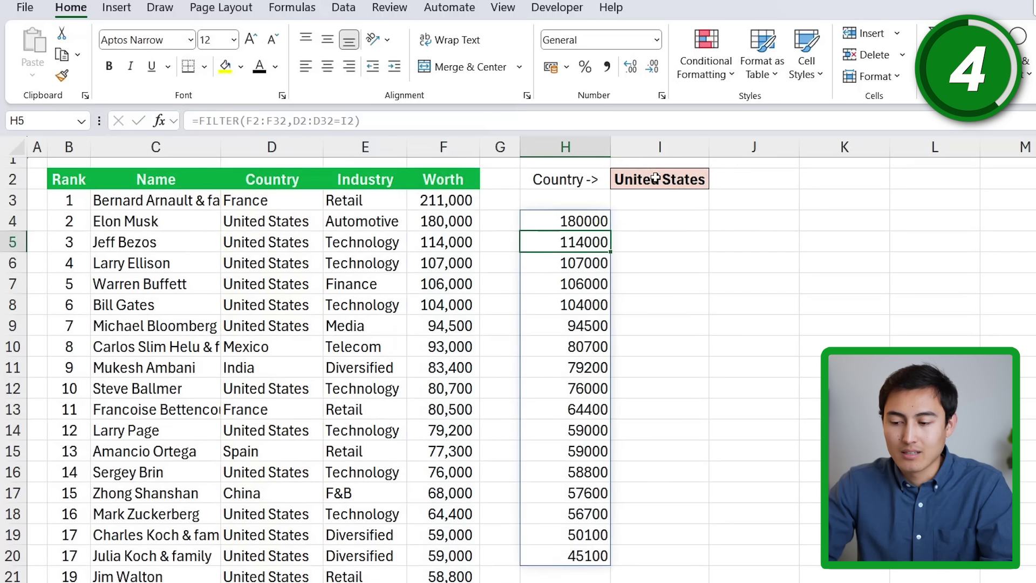
key("Up")
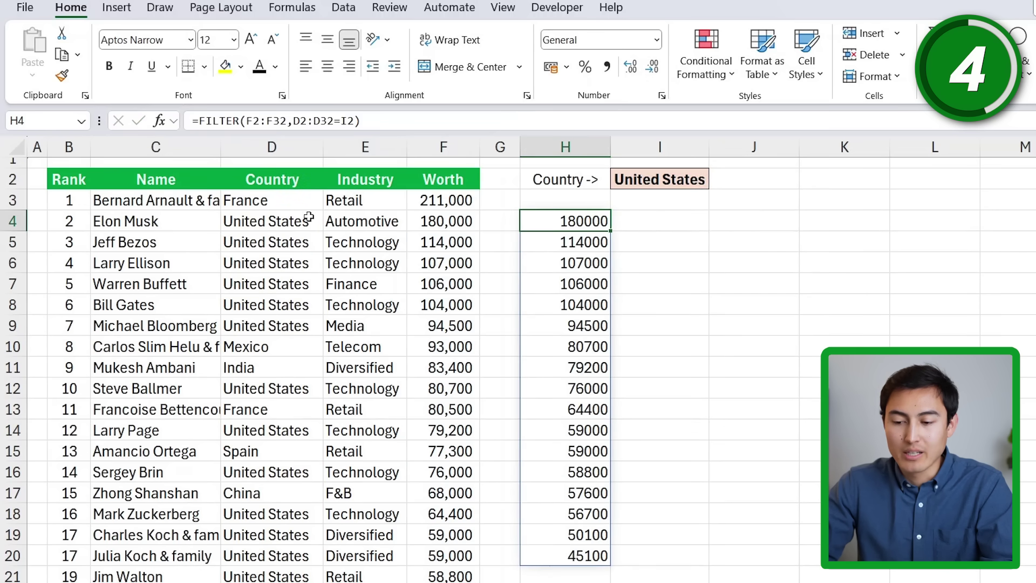
Step: Compare the Worth values in F4 to F7 with the filtered United States results in column H
left_click(439, 219)
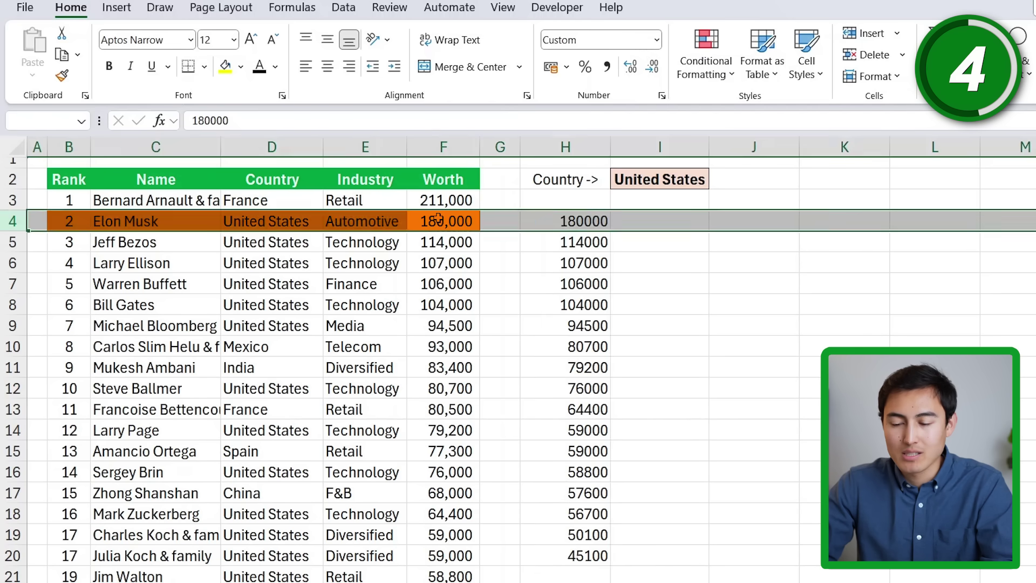
key("Down")
key("Down")
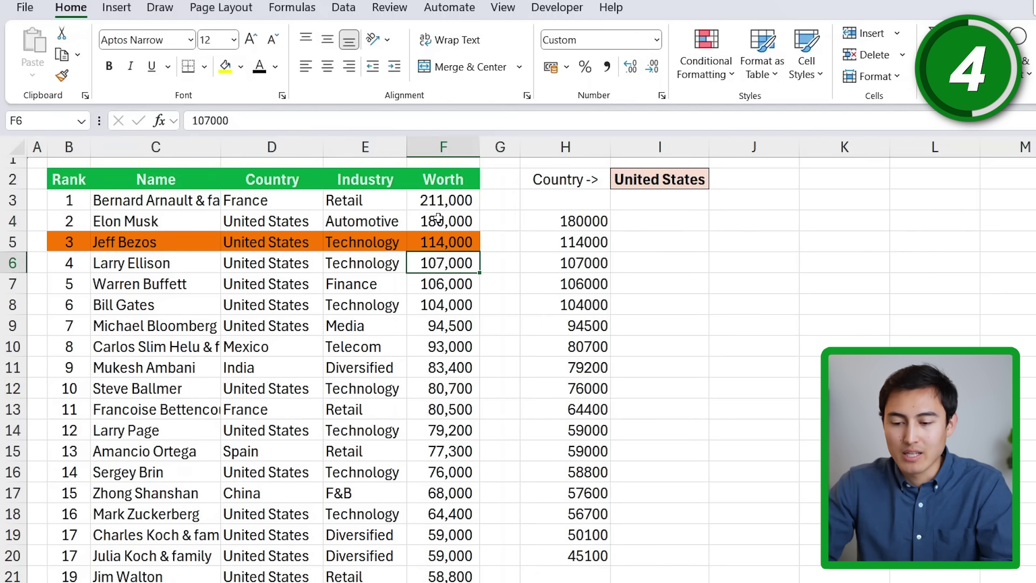
key("Down")
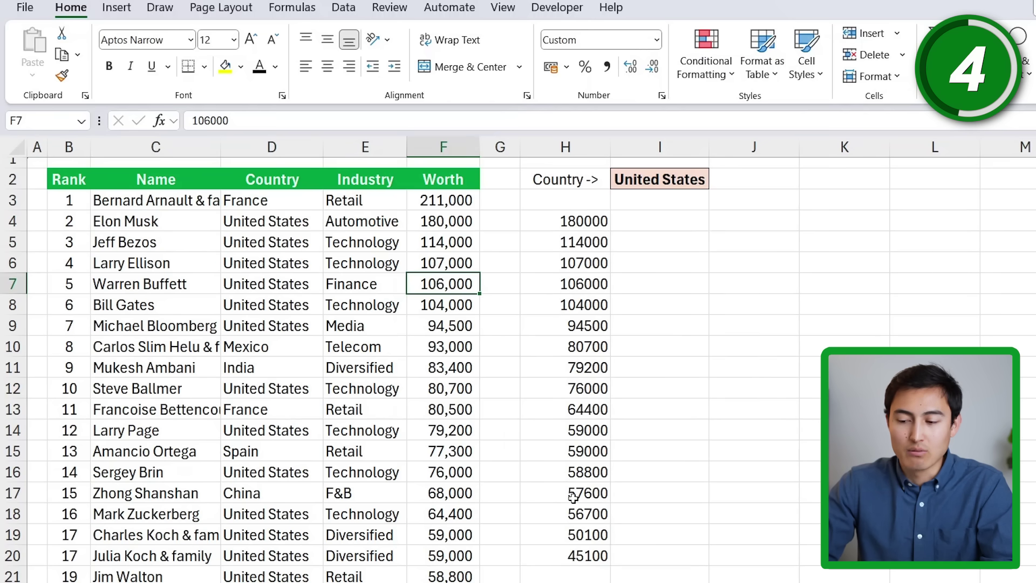
left_click(750, 211)
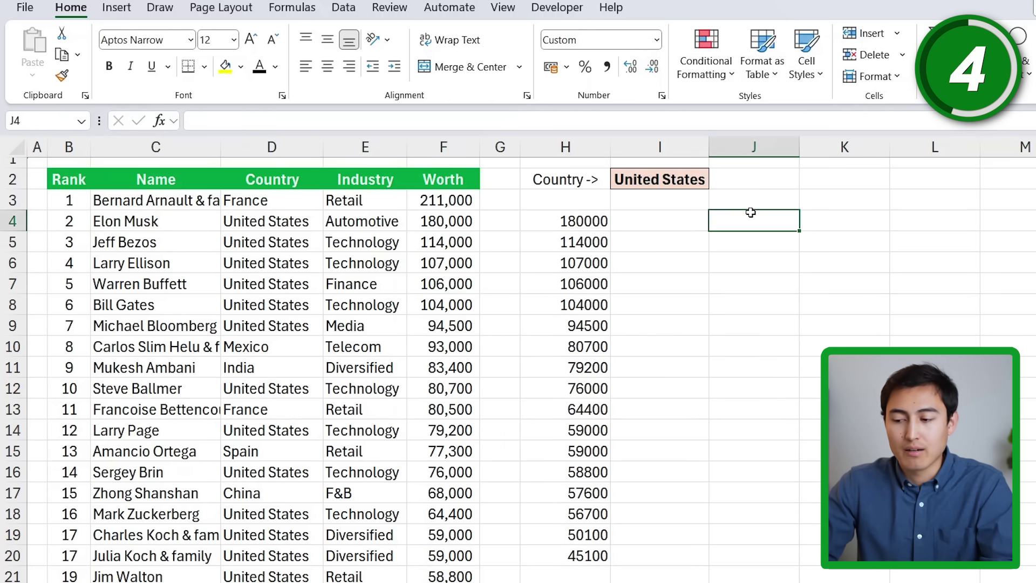
type("=va")
key("BackSpace")
key("BackSpace")
type("aver")
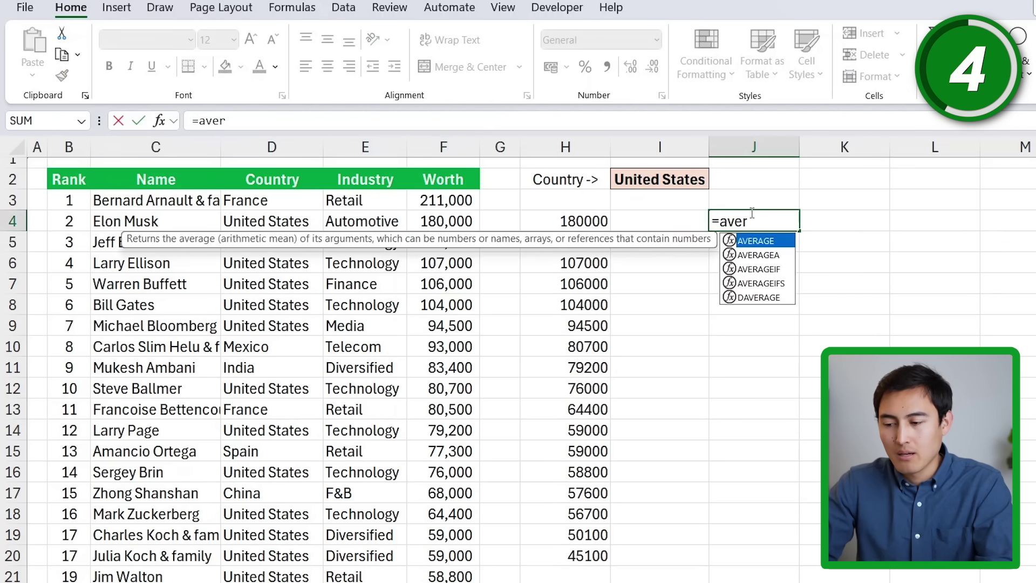
key("ctrl+Return")
key("ctrl+Left")
key("ctrl+Right")
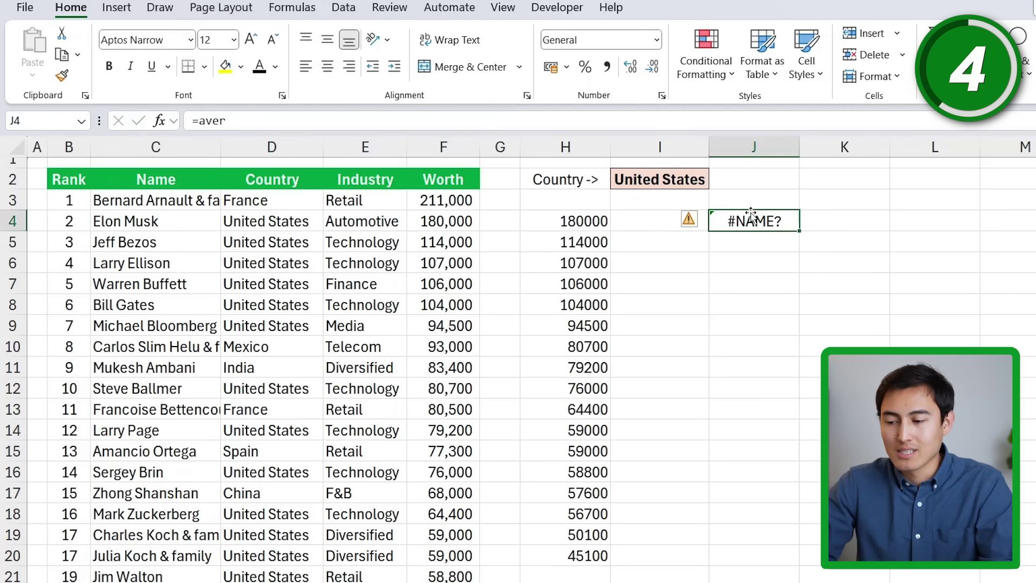
key("Delete")
Step: Wrap the FILTER formula in H4 in AVERAGE to calculate the average worth for the country in I2
key("ctrl+Left")
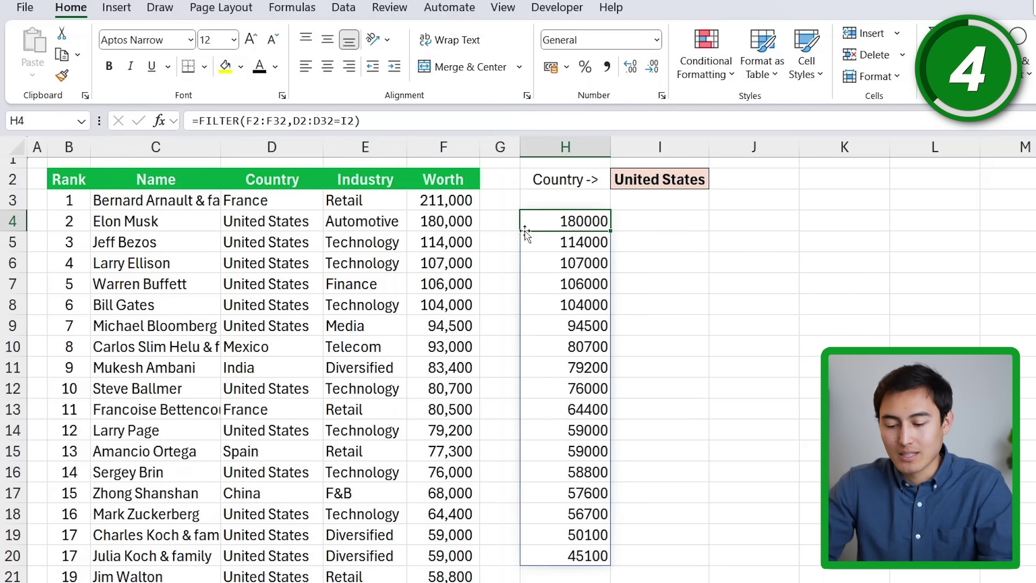
key("F2")
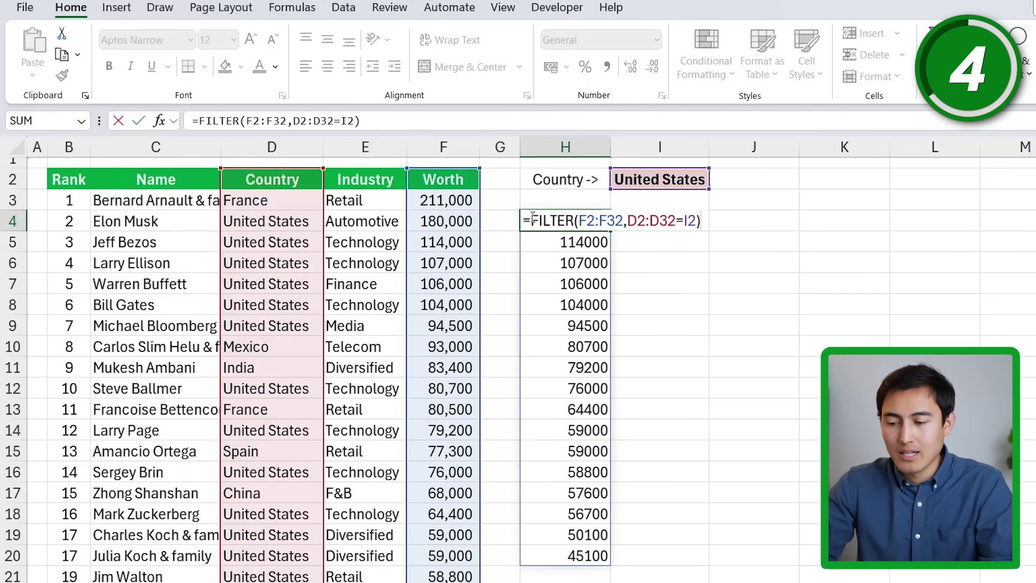
left_click(533, 218)
type("aver")
key("Tab")
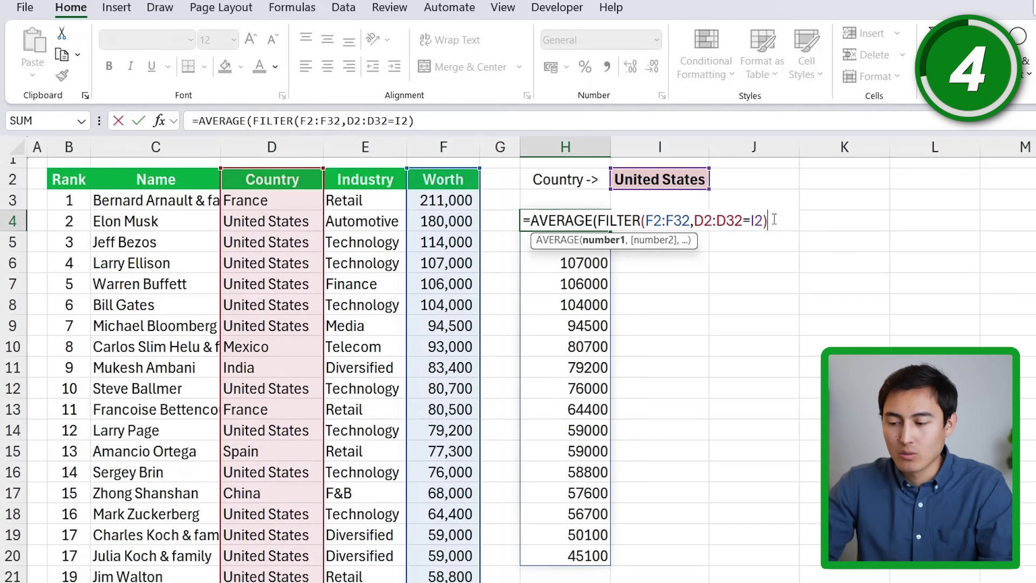
type(")")
key("Return")
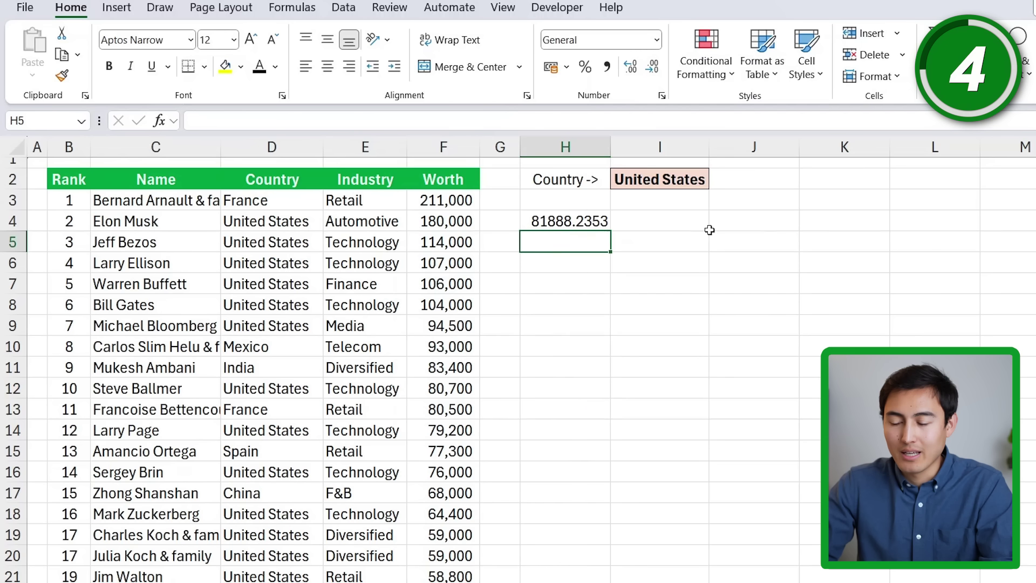
Step: Replace AVERAGE with SUM in the H4 formula to total the filtered worth for the country in I2
left_click(568, 223)
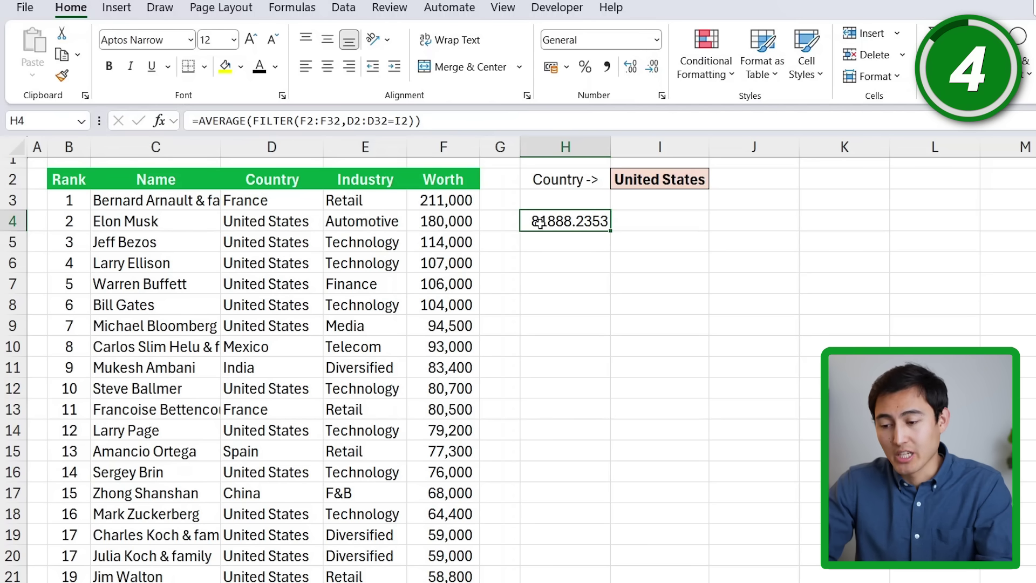
double_click(540, 223)
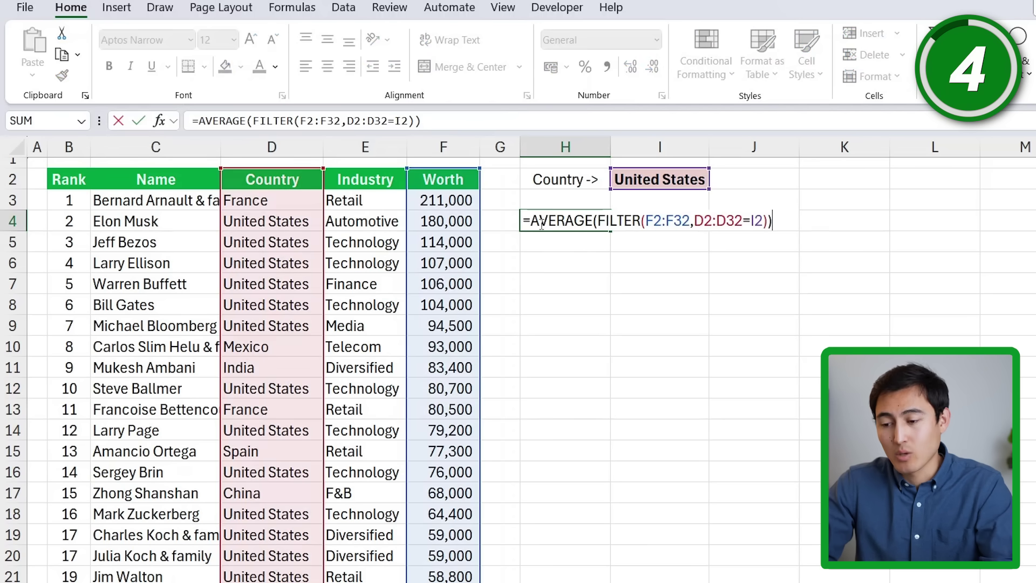
double_click(540, 222)
type("SUM")
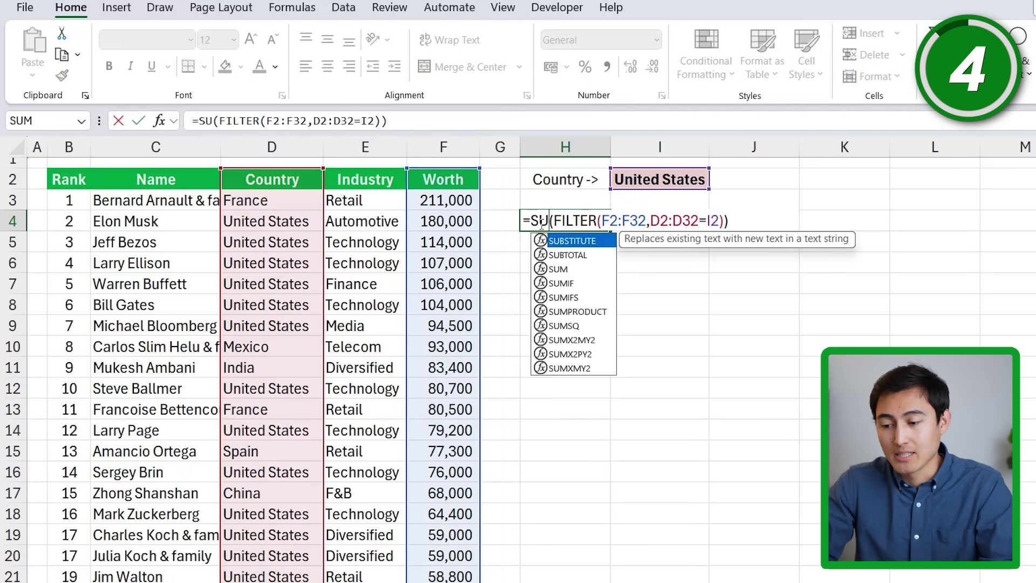
key("Return")
Step: Replace SUM with COUNT in the H4 formula to count the filtered entries for the country in I2
left_click(540, 222)
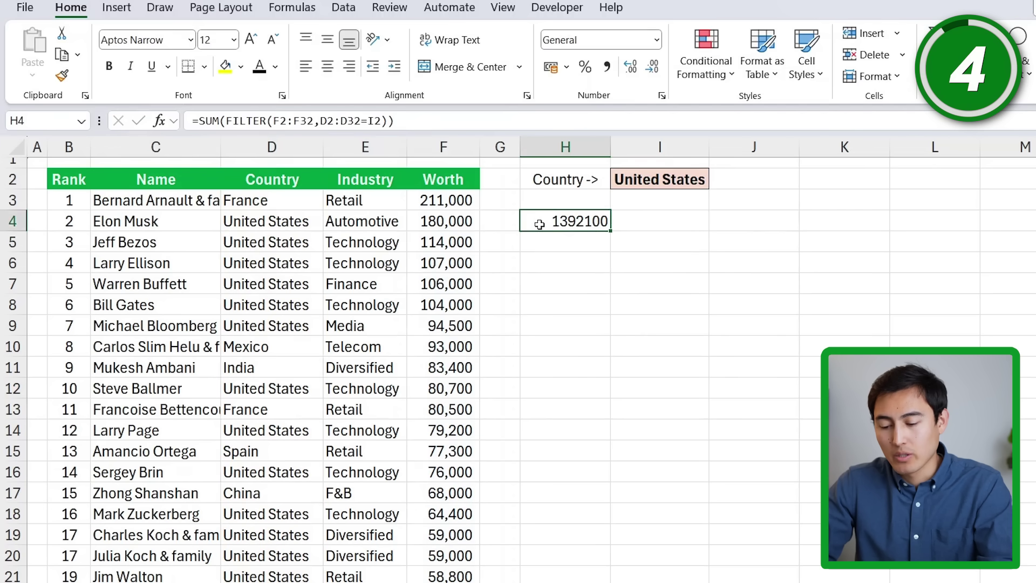
double_click(540, 223)
double_click(540, 221)
type("COUNT")
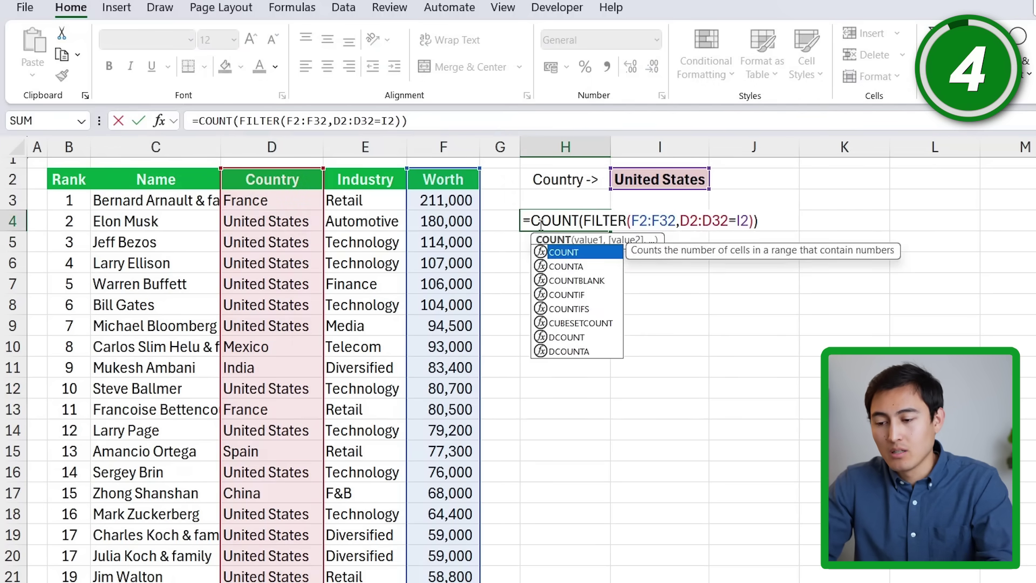
key("Return")
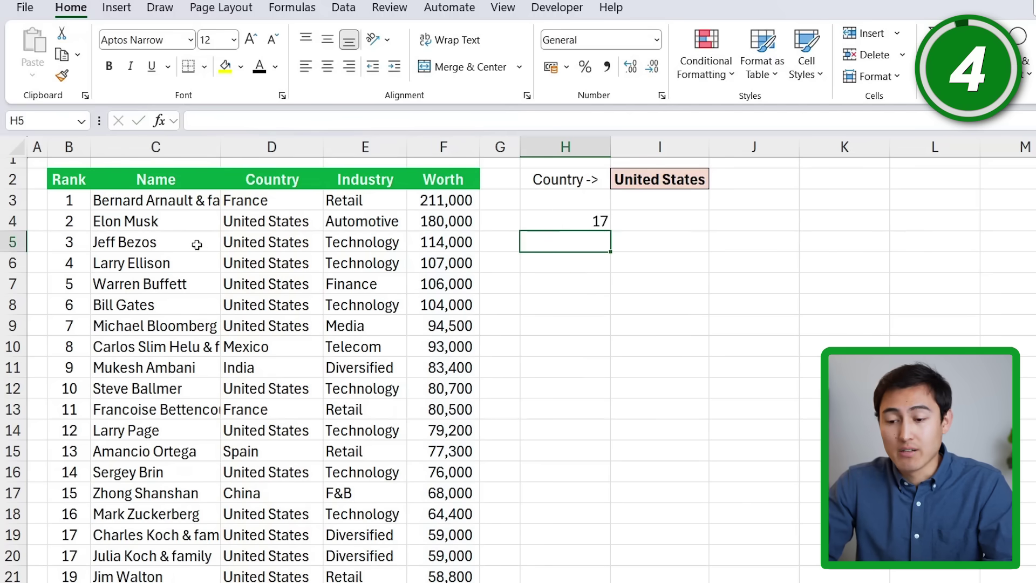
Step: Look through the Name column for the entries that include the word family
scroll(326, 348, "down", 4)
scroll(328, 352, "up", 2)
scroll(328, 352, "up", 2)
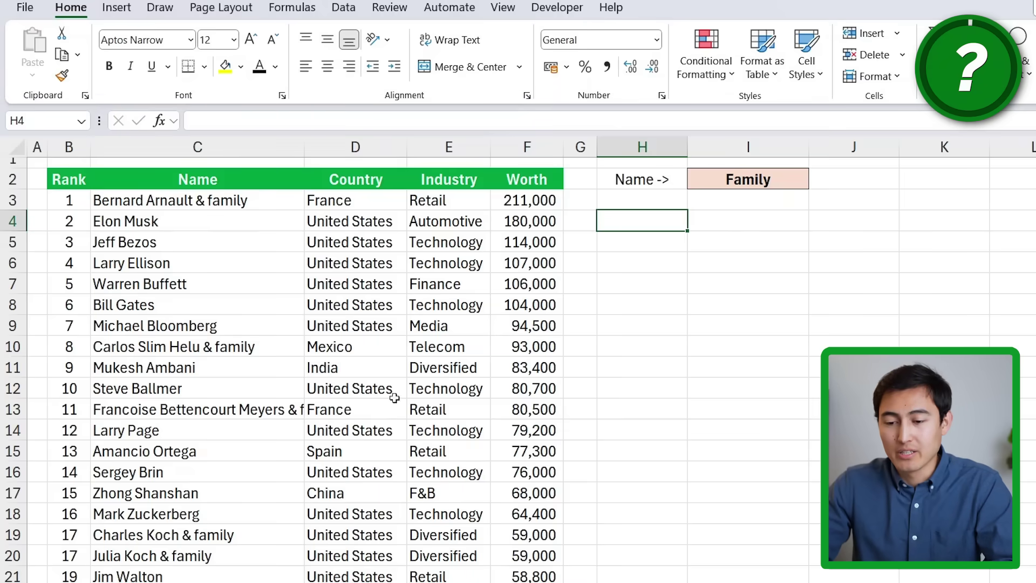
left_click(185, 201)
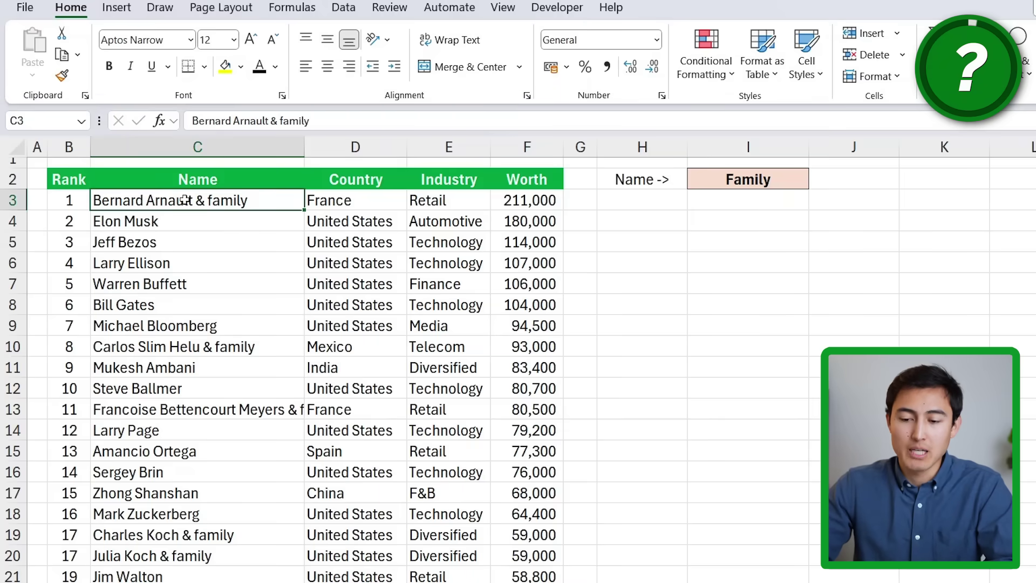
left_click(215, 356)
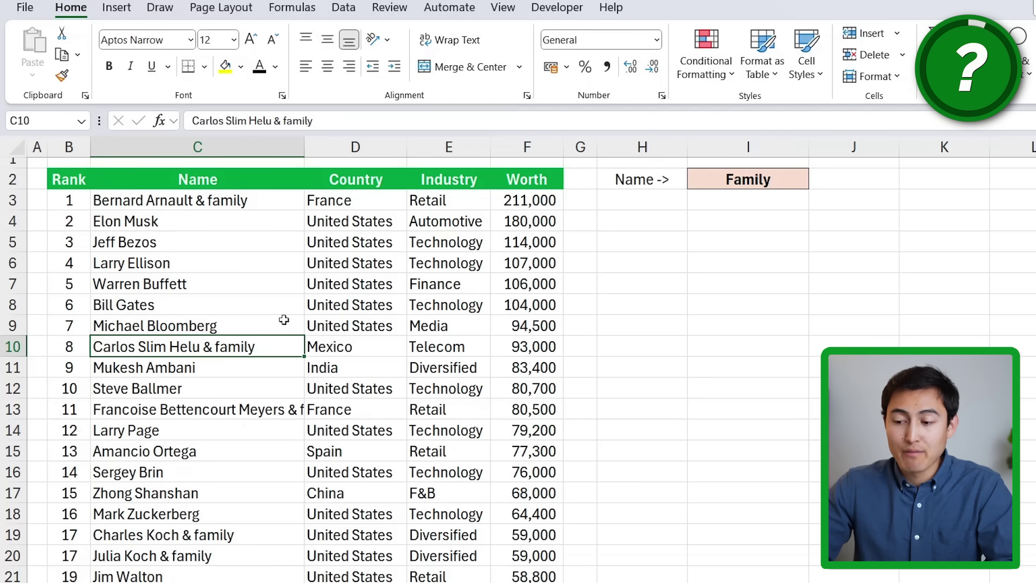
left_click(646, 225)
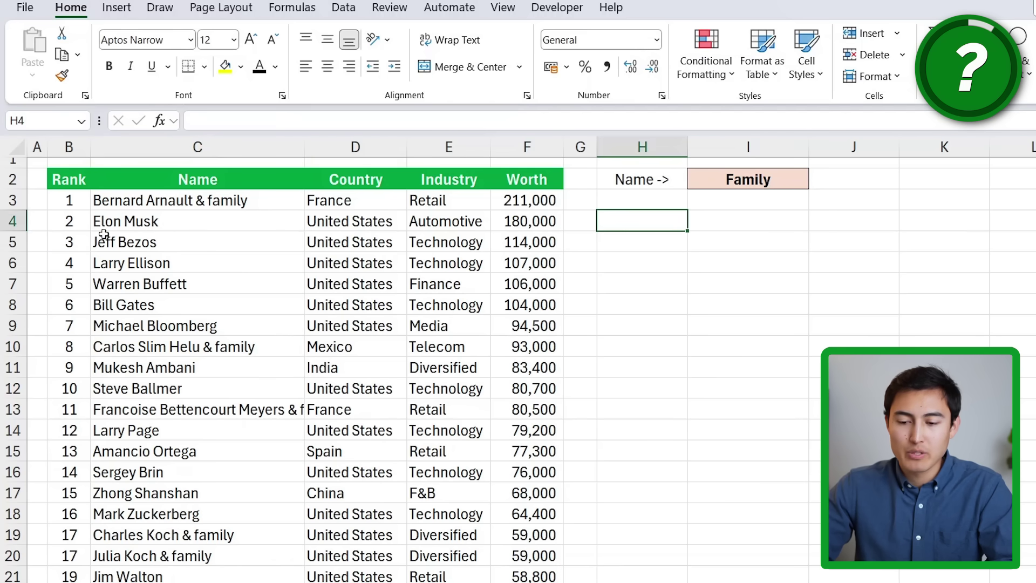
left_click(249, 203)
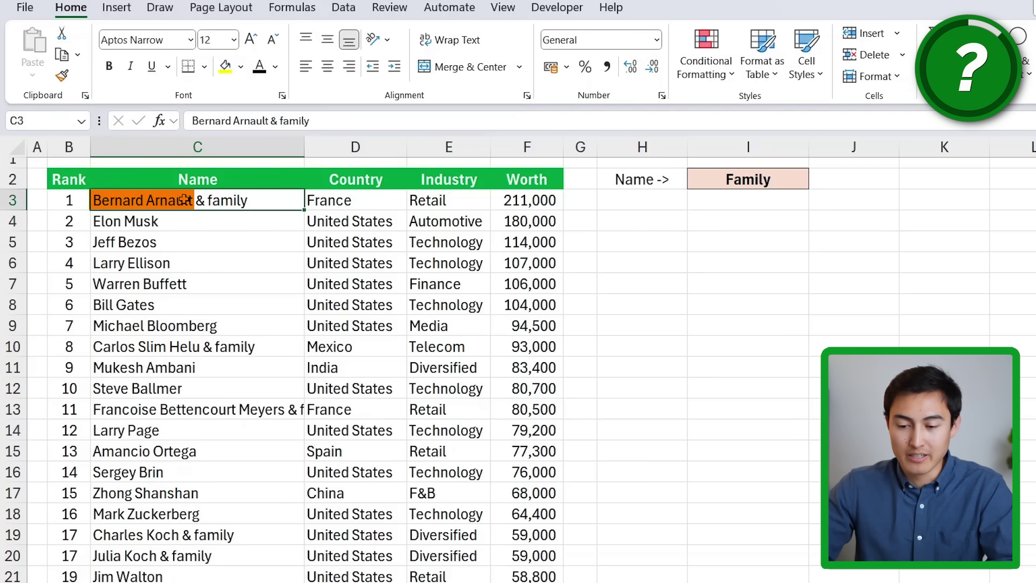
left_click(129, 367)
left_click(134, 346)
Step: Enter a SEARCH formula in H4 that looks for the text in I2 within the Name column C2:C32
left_click(668, 220)
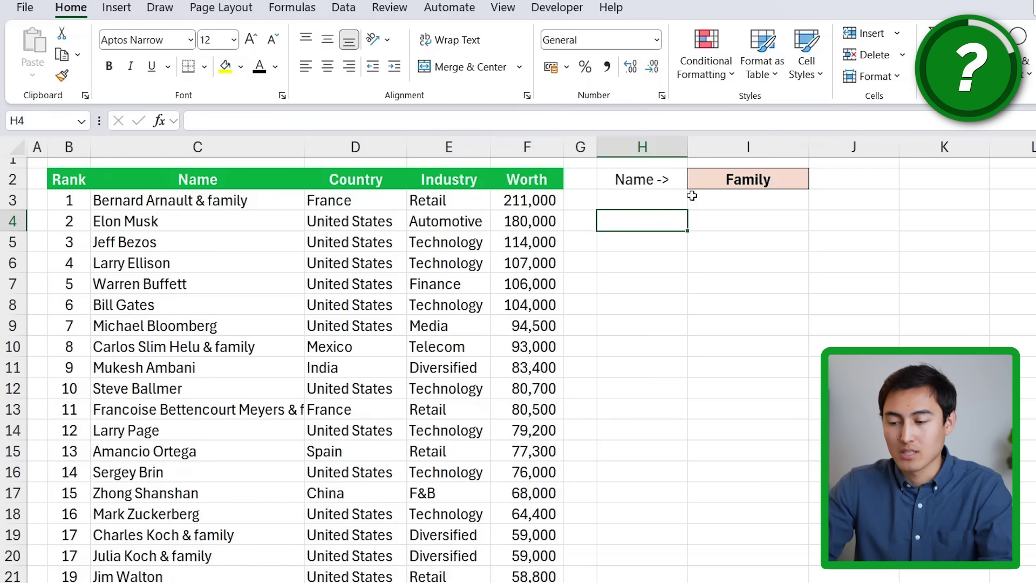
type("=sea")
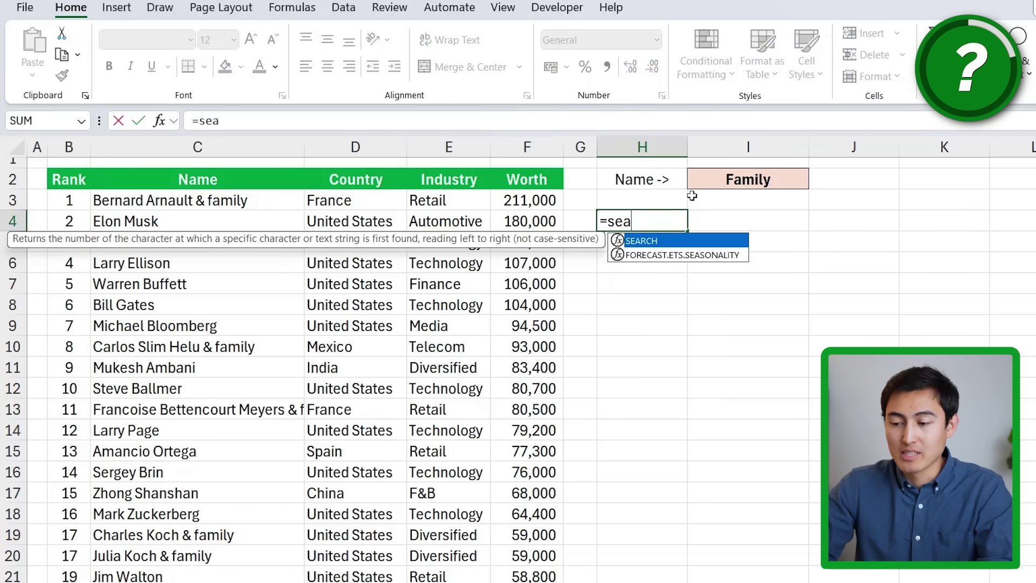
key("Tab")
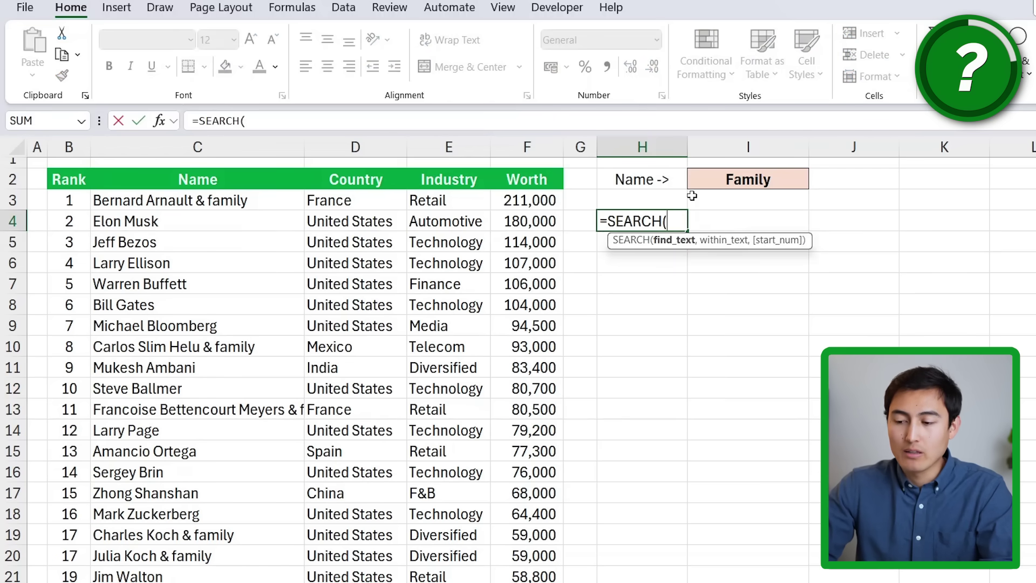
left_click(742, 176)
type(",")
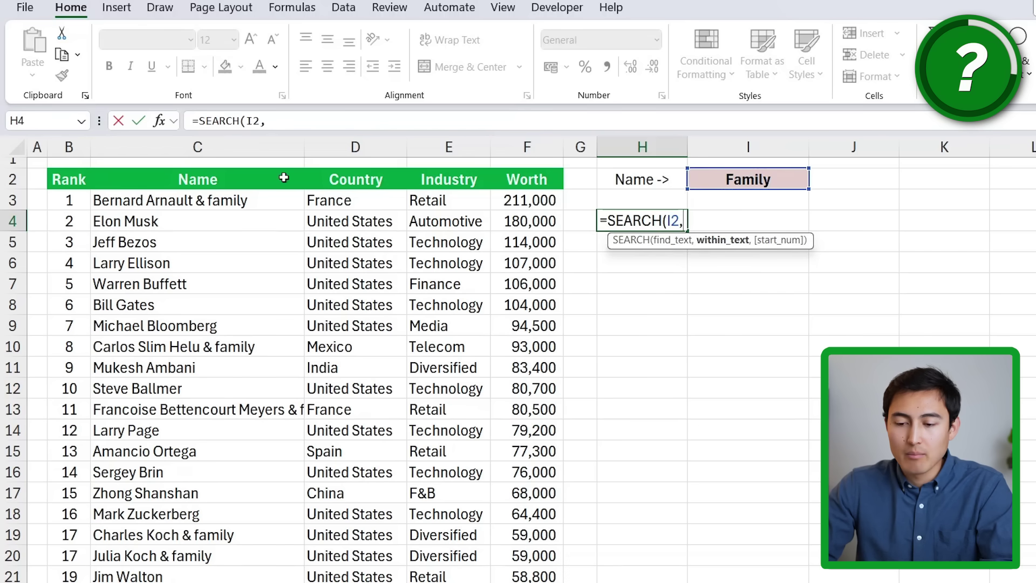
left_click(227, 192)
key("Up")
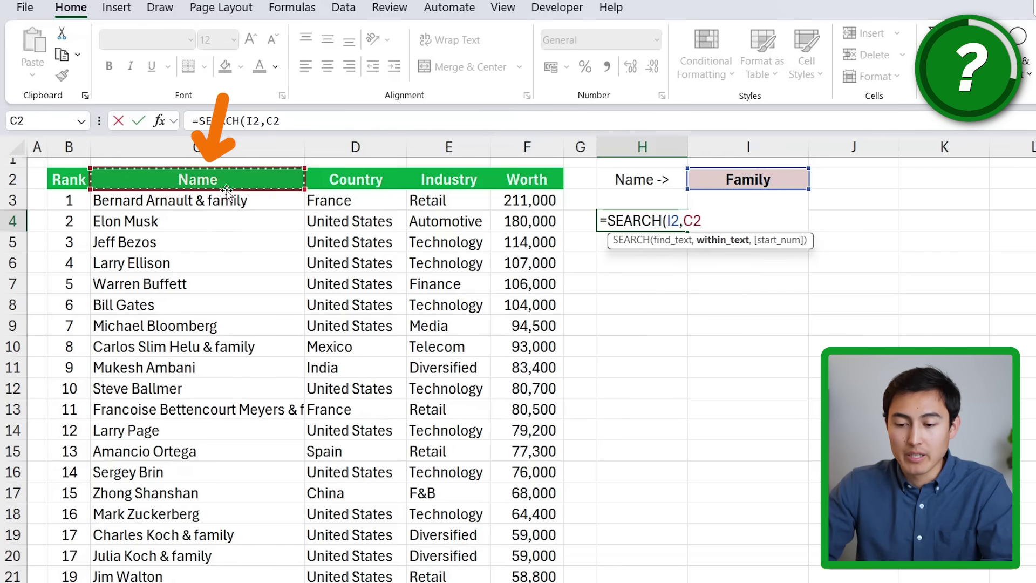
key("ctrl+shift+Down")
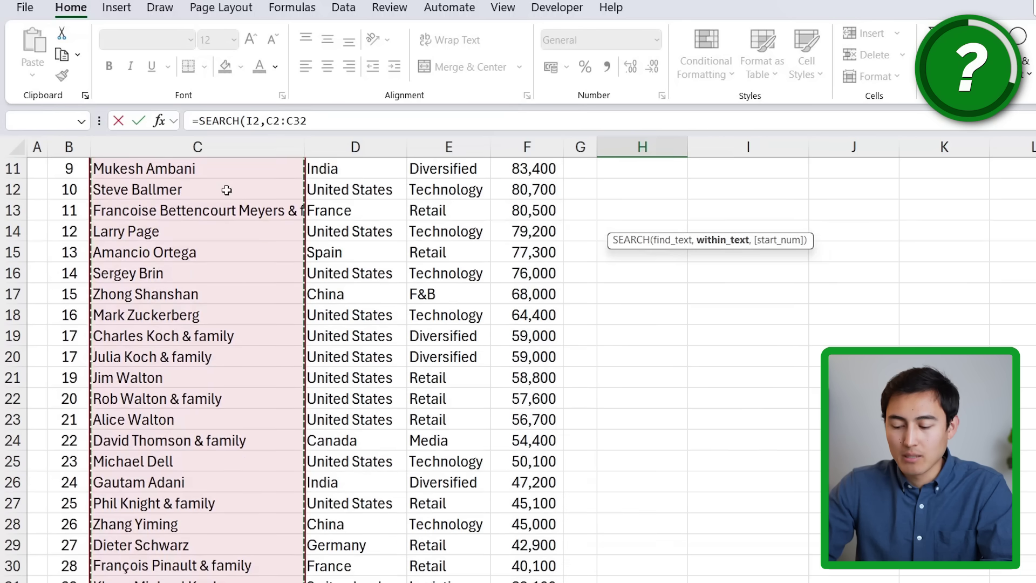
key("ctrl+Return")
key("Return")
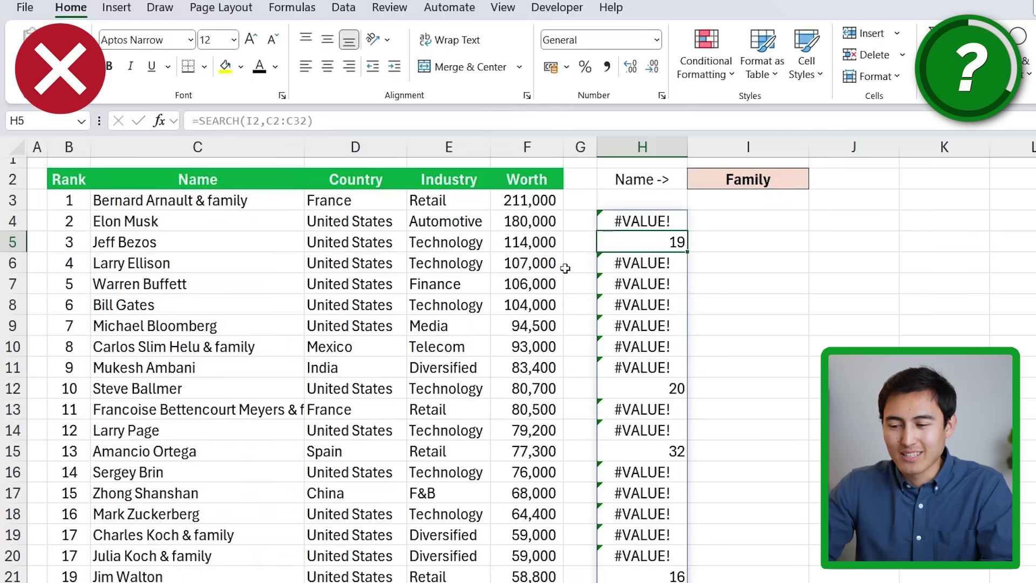
Step: Examine the SEARCH results in H4 to H12 against the matching names in column C
key("Up")
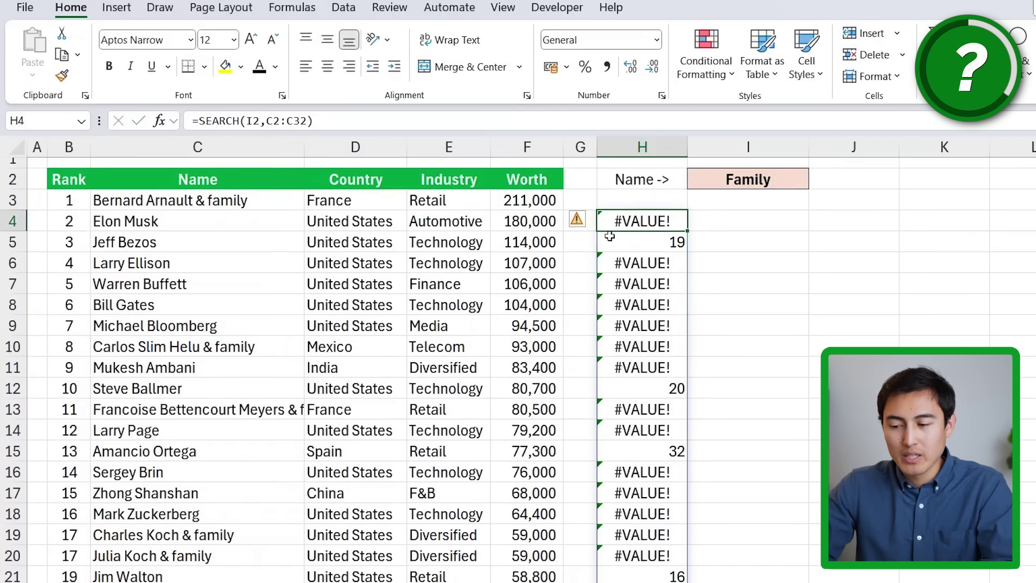
left_click(626, 244)
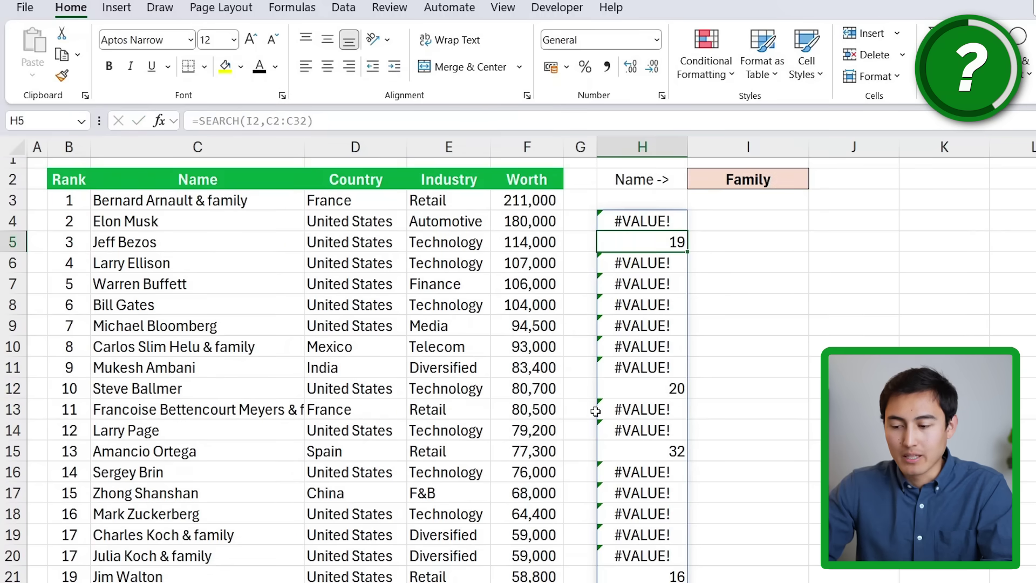
key("Down")
key("Down")
key("Down")
key("Down")
key("Down")
key("Down")
key("Down")
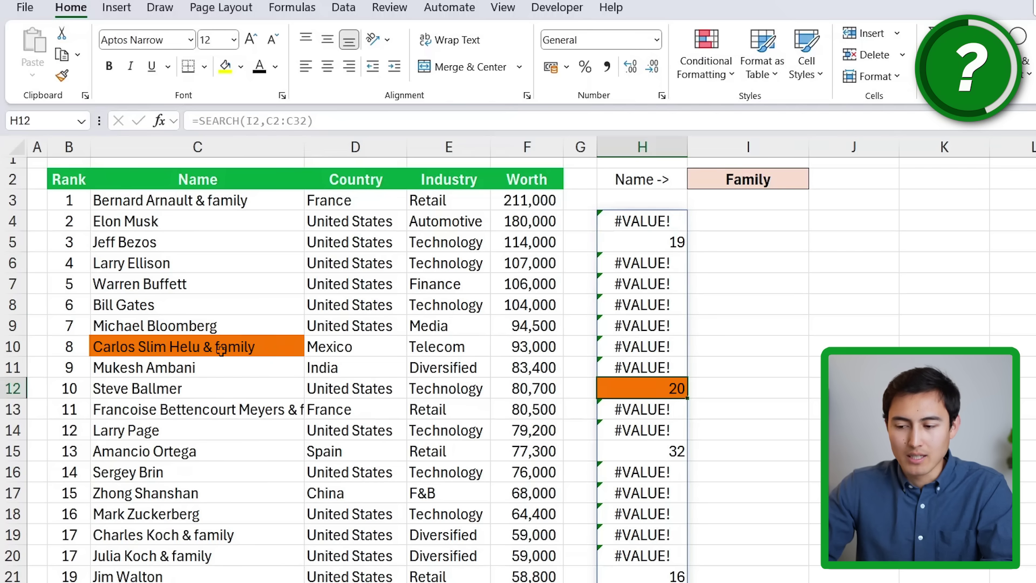
Step: Wrap the SEARCH formula in H4 in ISNUMBER to turn its results into TRUE or FALSE values
left_click(649, 219)
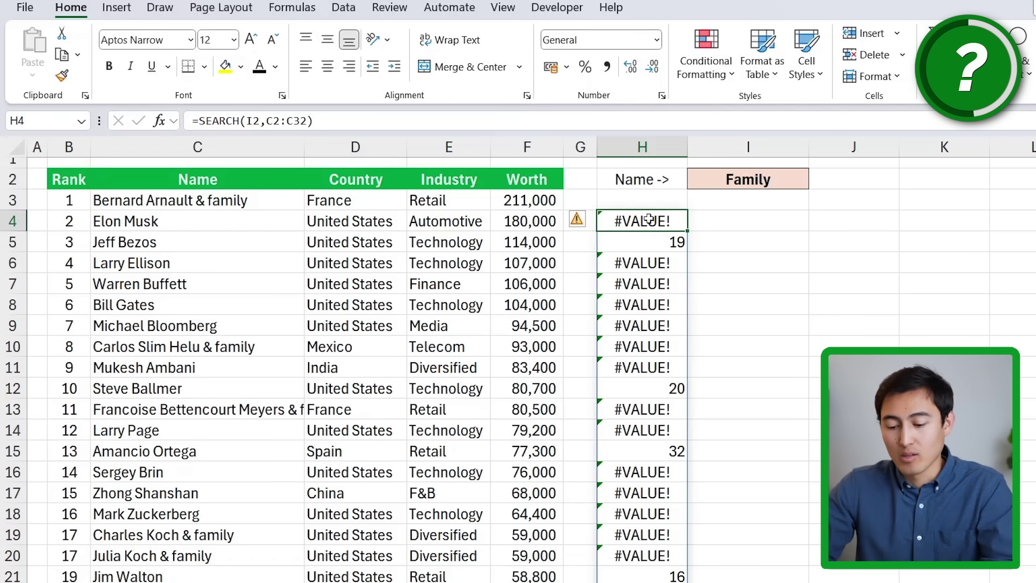
double_click(629, 220)
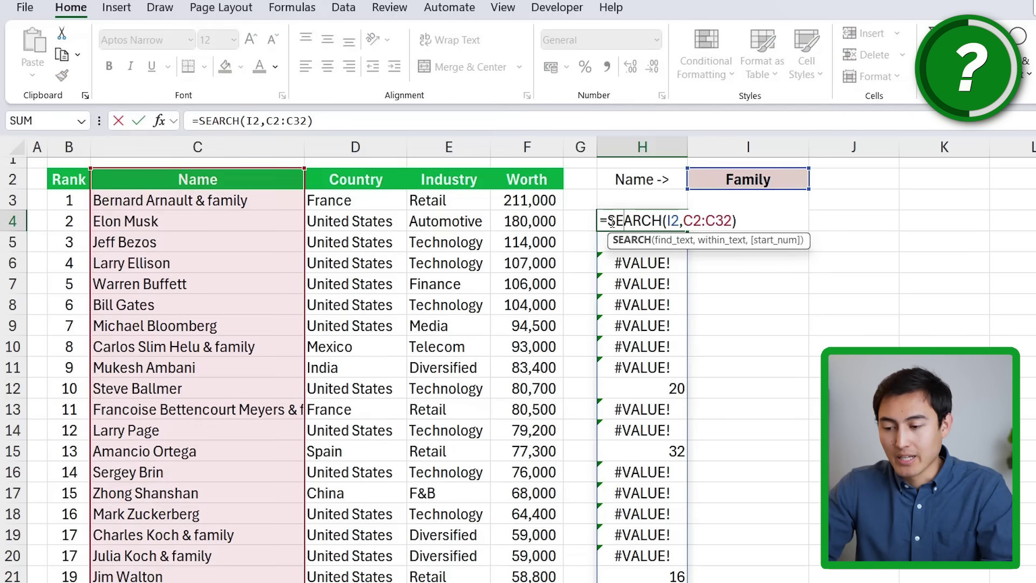
left_click(610, 222)
type("isn")
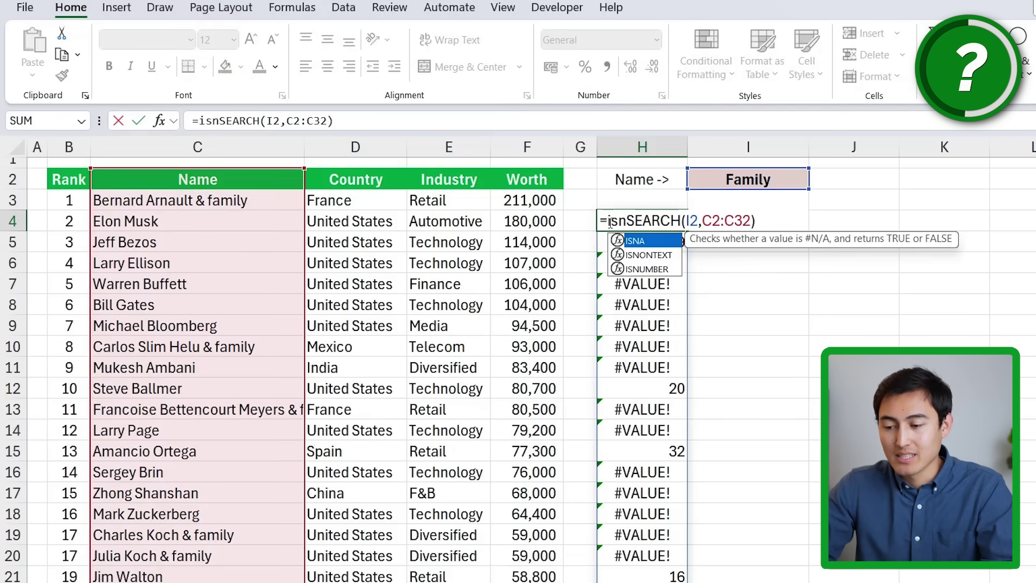
type("u")
key("Tab")
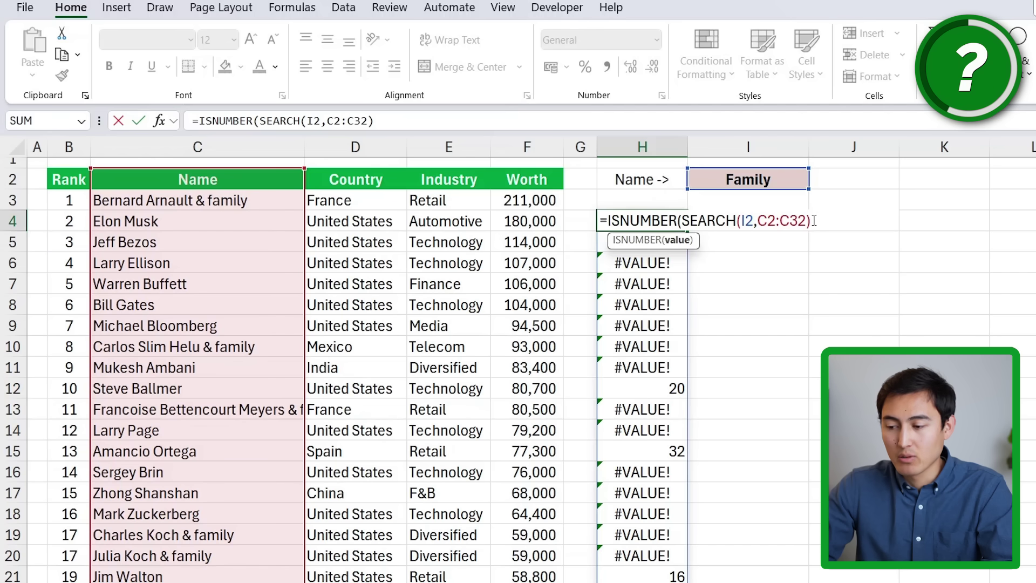
type(")")
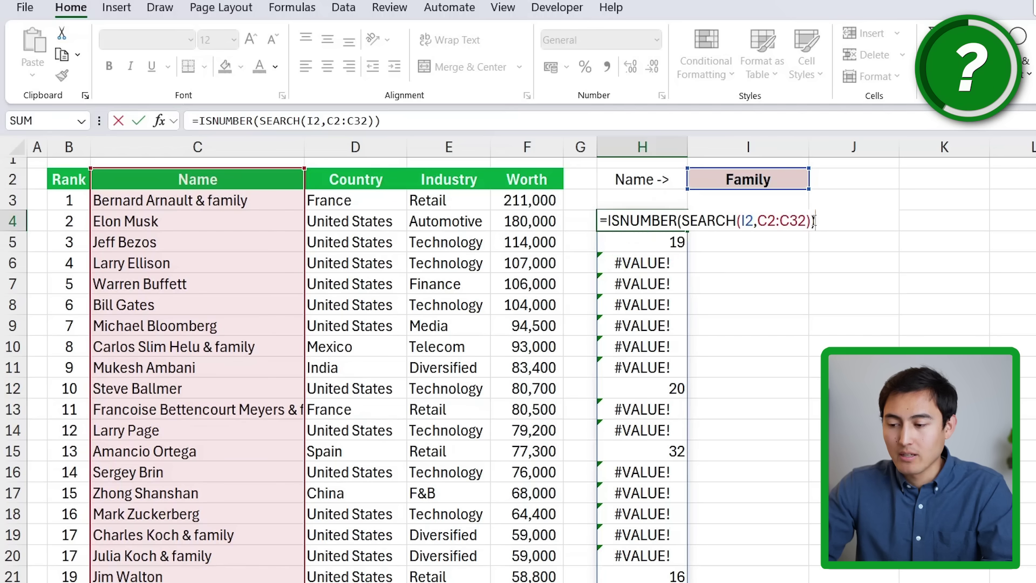
key("Return")
Step: Compare the ISNUMBER results in H5 and H12 with the corresponding names in C3 and C10
key("Up")
left_click(635, 249)
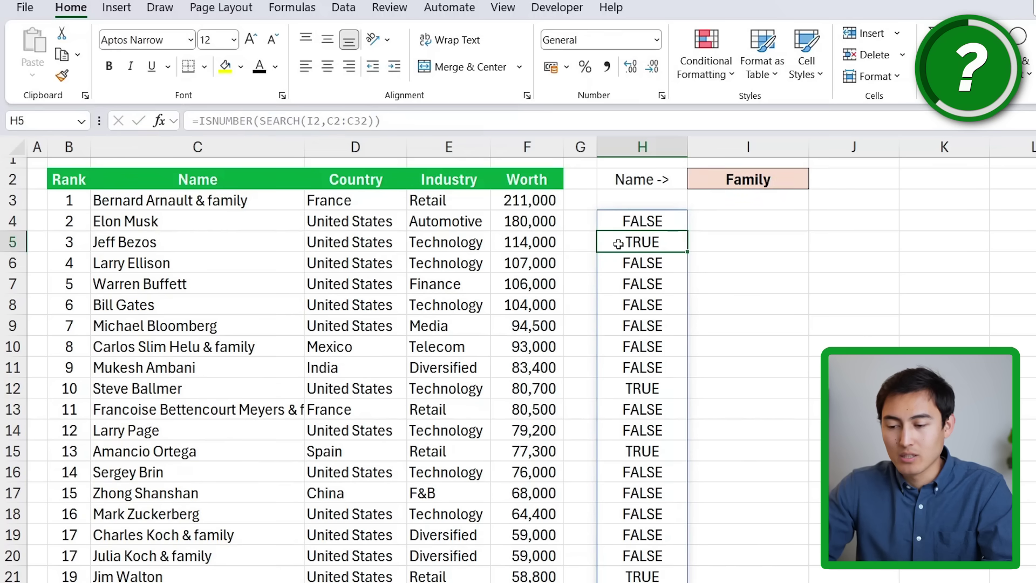
left_click(207, 200)
left_click(636, 389)
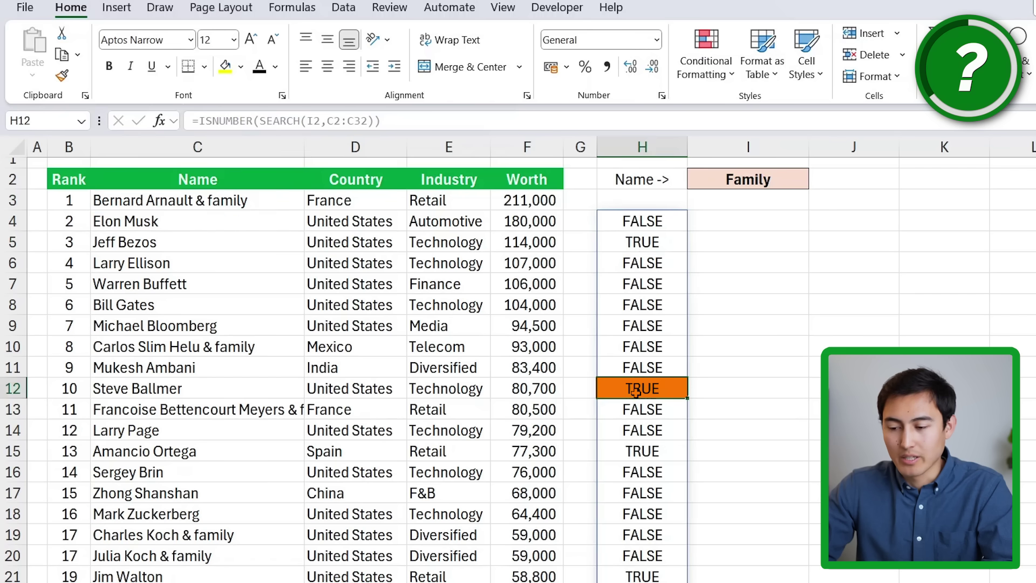
left_click(167, 349)
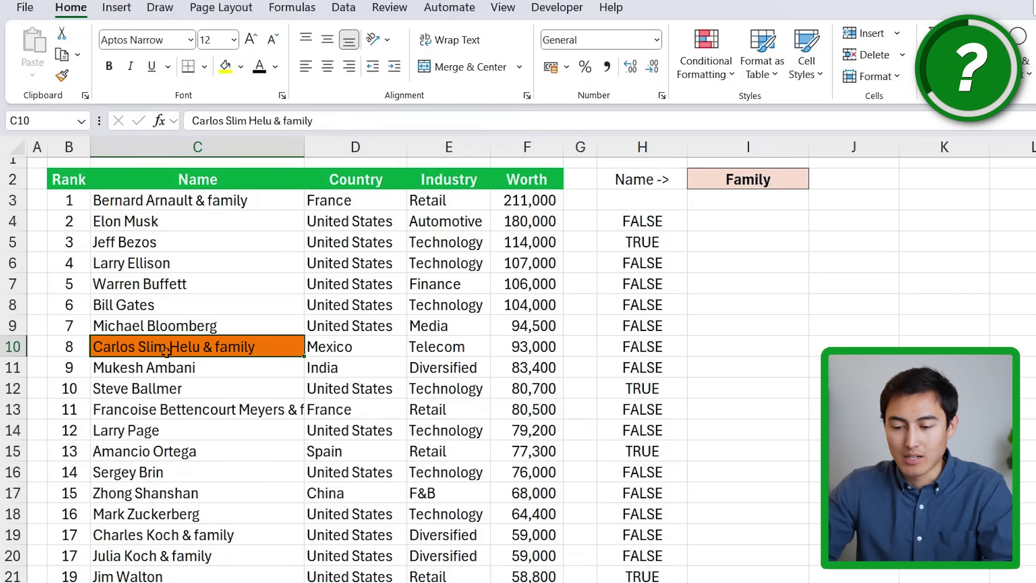
Step: Wrap the H4 formula in FILTER, with B2:F32 as the array and the ISNUMBER(SEARCH()) expression as the include condition
left_click(628, 221)
double_click(621, 225)
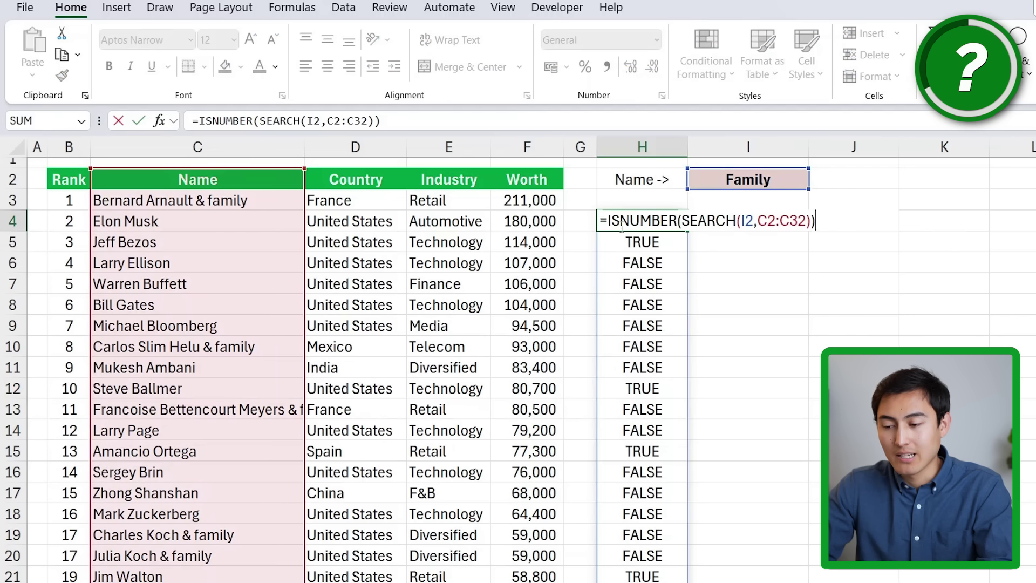
left_click(606, 220)
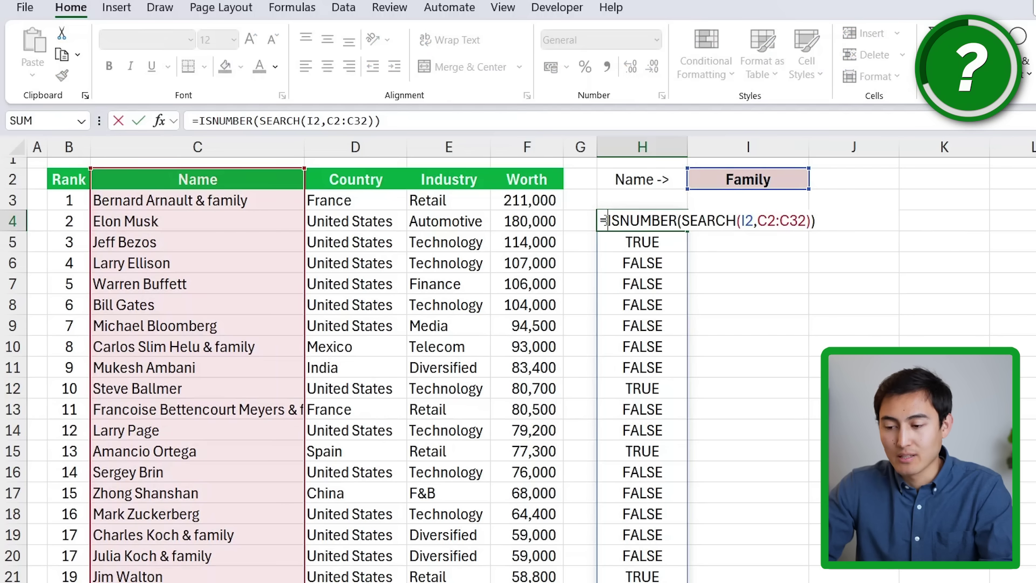
type("filter")
key("Tab")
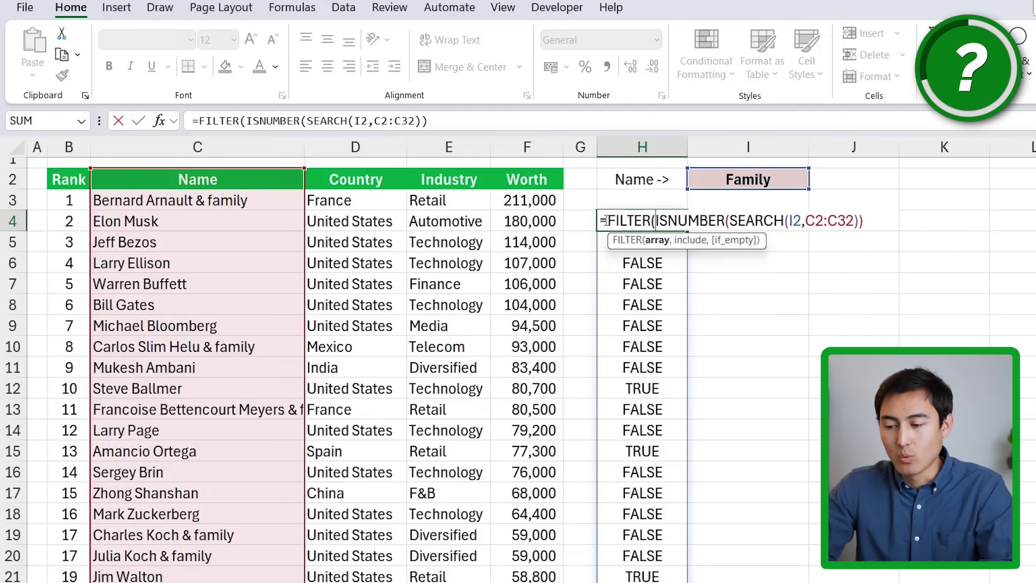
left_click_drag(64, 179, 519, 581)
type(",")
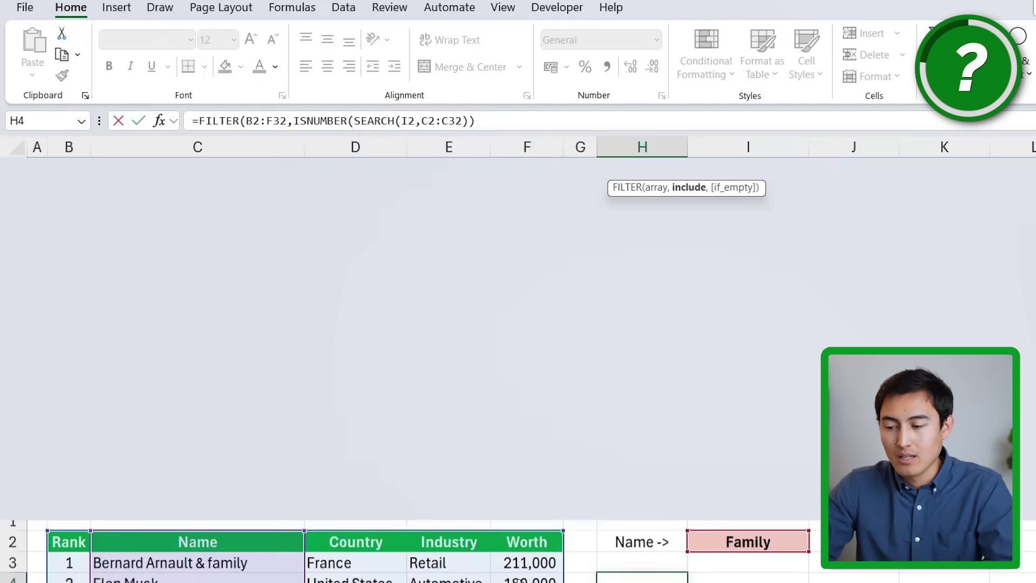
left_click(499, 122)
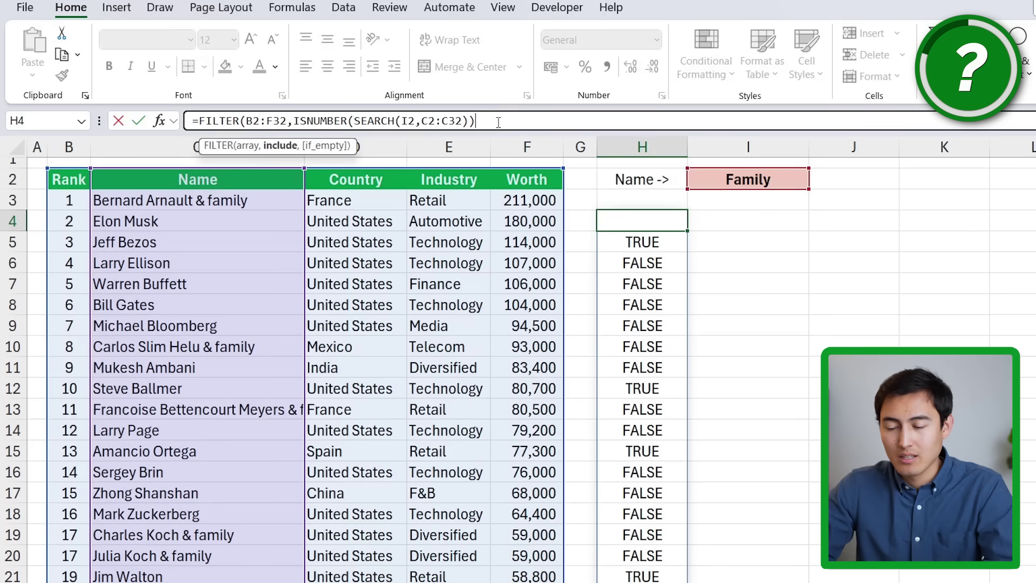
key("Return")
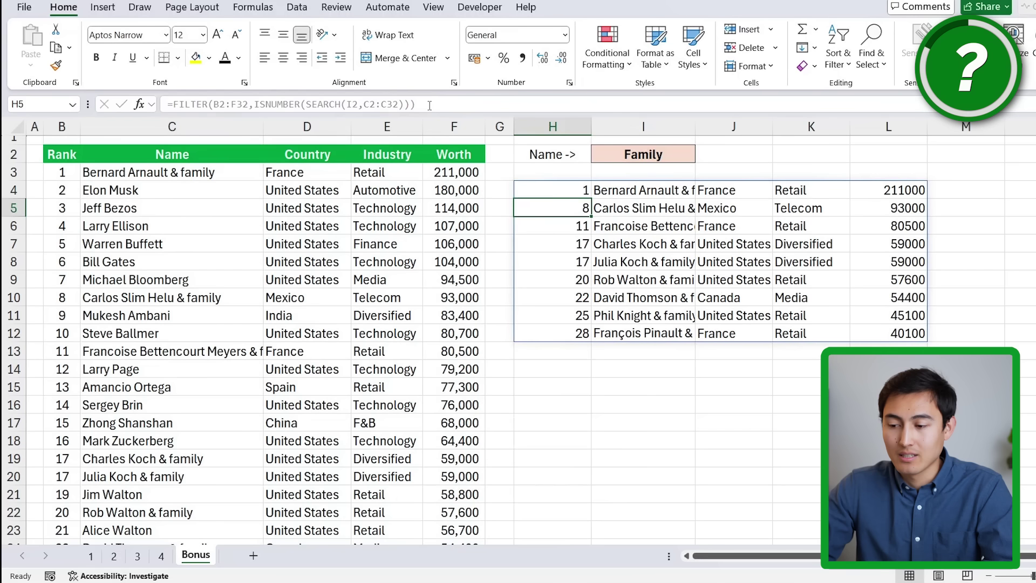
Step: Widen column I so the filtered names beside H4 fit in their cells
key("Up")
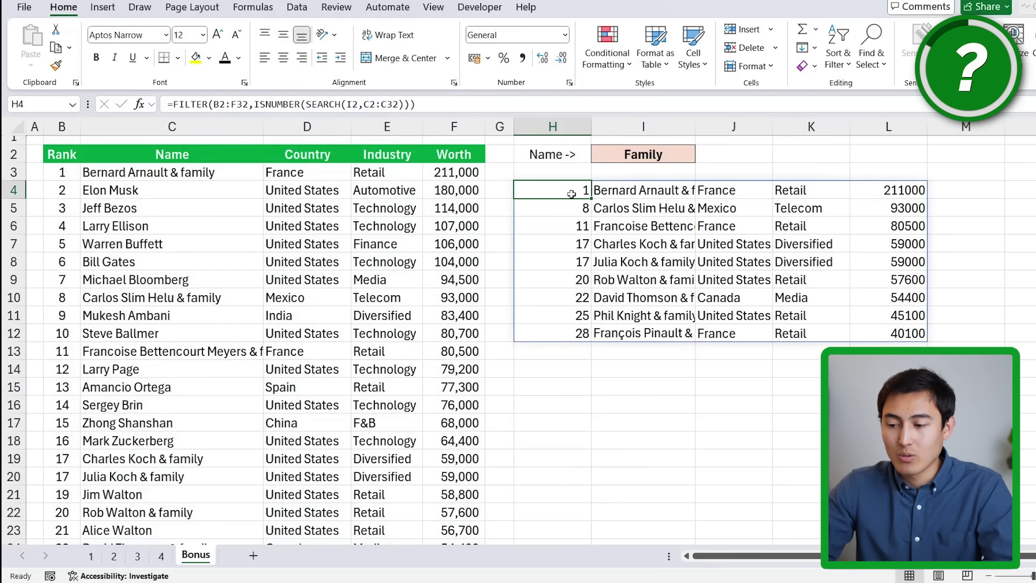
left_click_drag(696, 127, 789, 126)
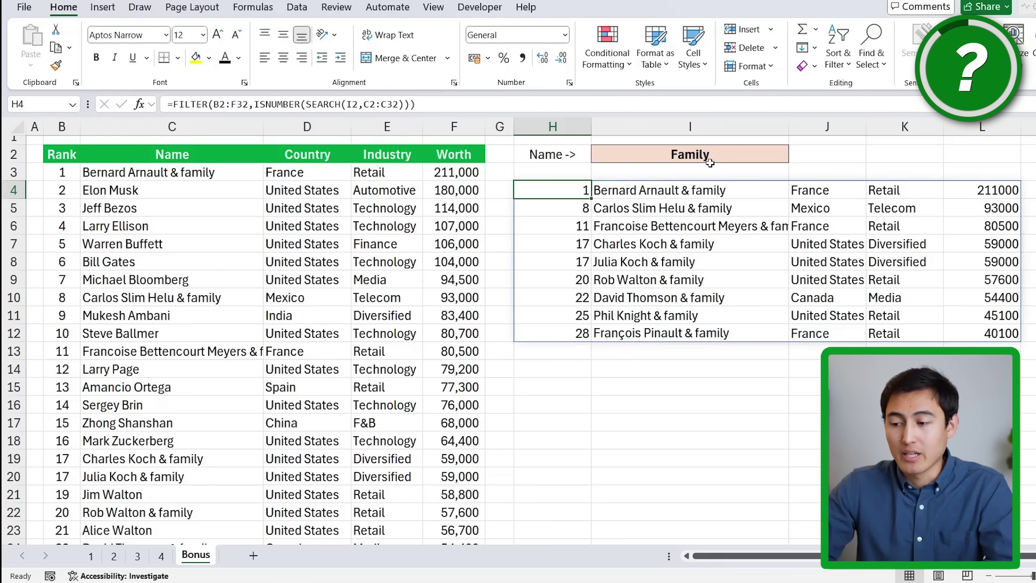
Step: Set the name search text in I2 to Ma to filter the list by that partial text
left_click(711, 163)
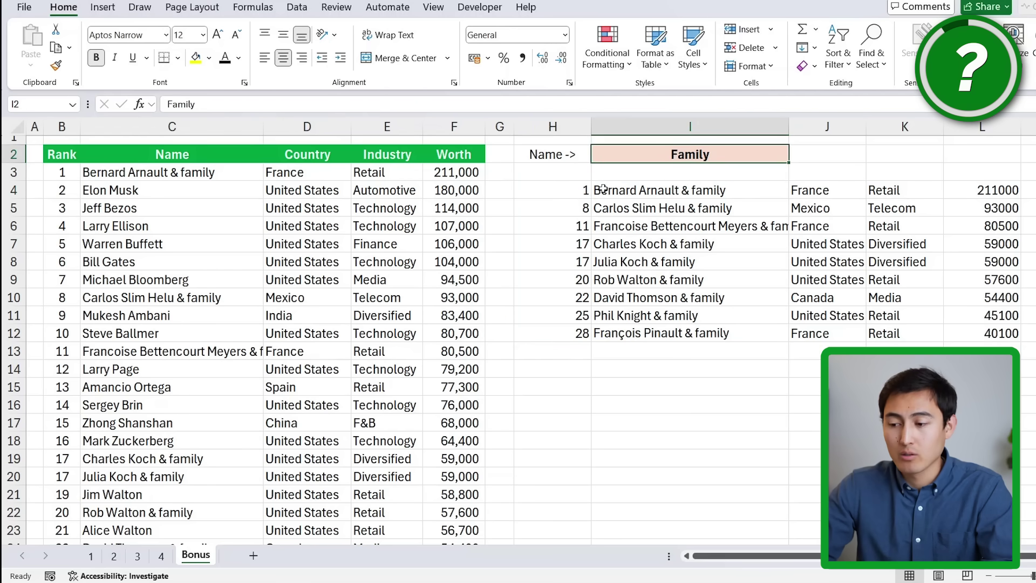
type("Ma#")
key("BackSpace")
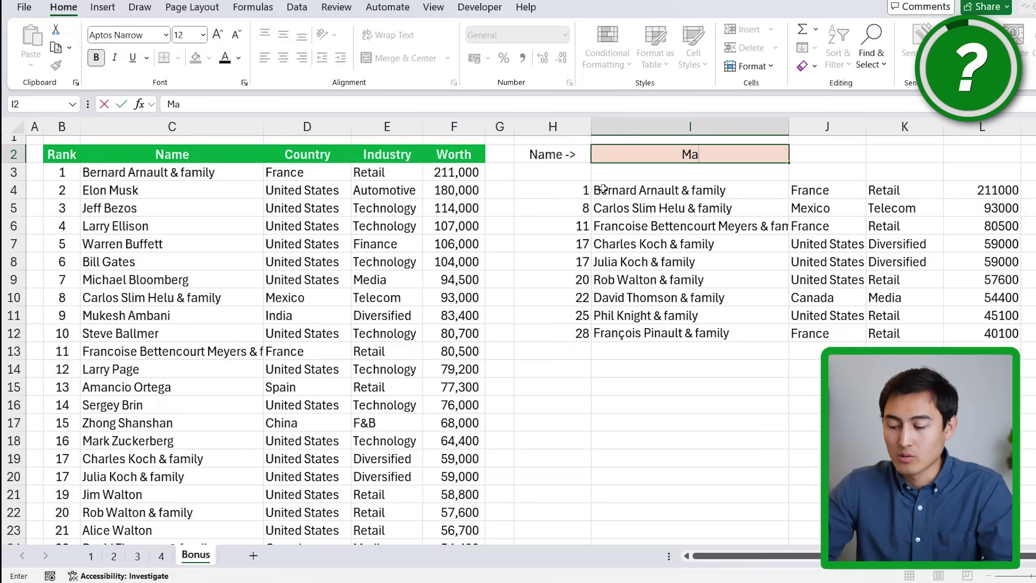
key("Return")
key("Down")
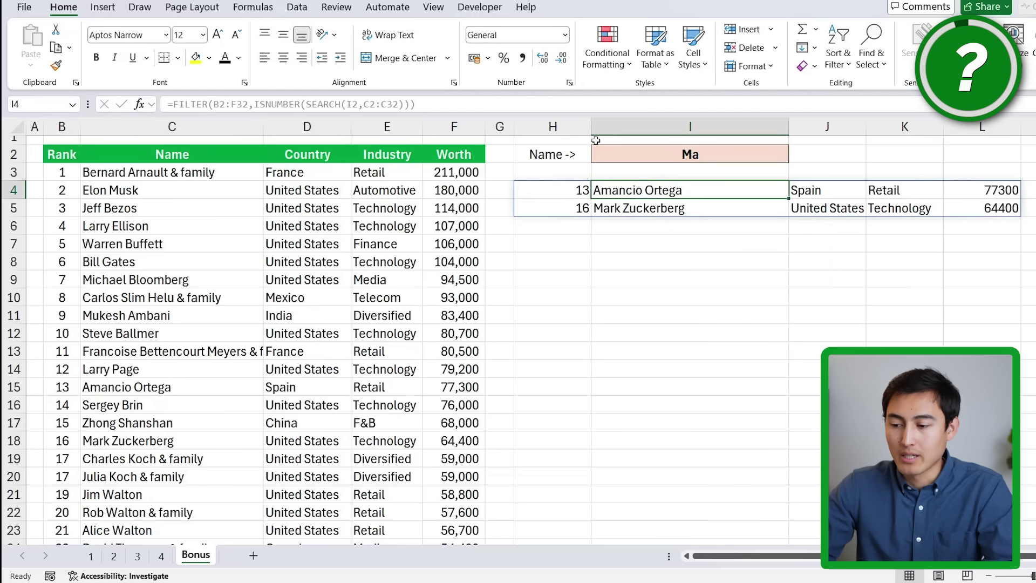
Step: Replace the name search text in I2 with Warren to filter the list by that first name
key("Up")
key("Up")
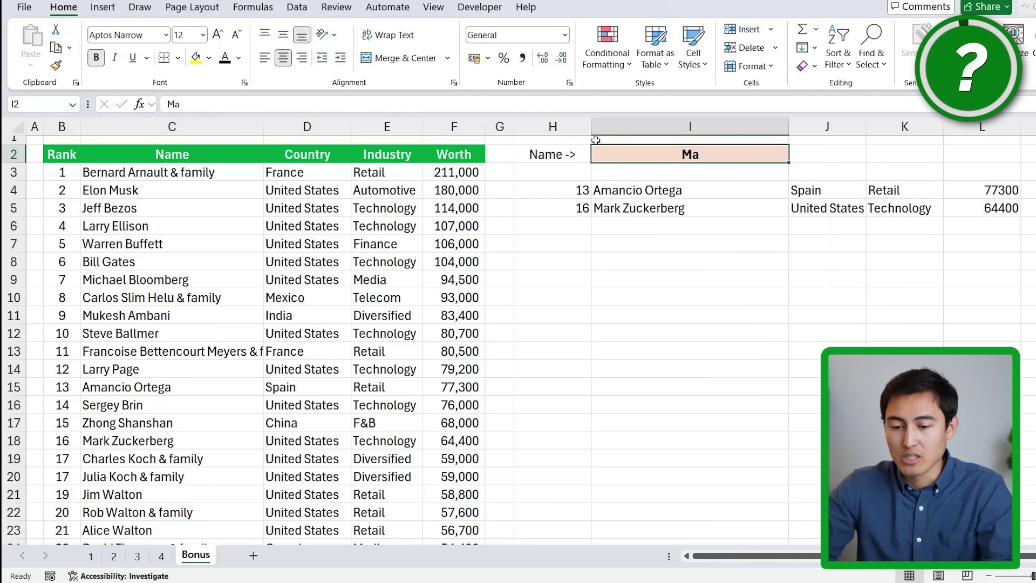
type("Warren")
key("Return")
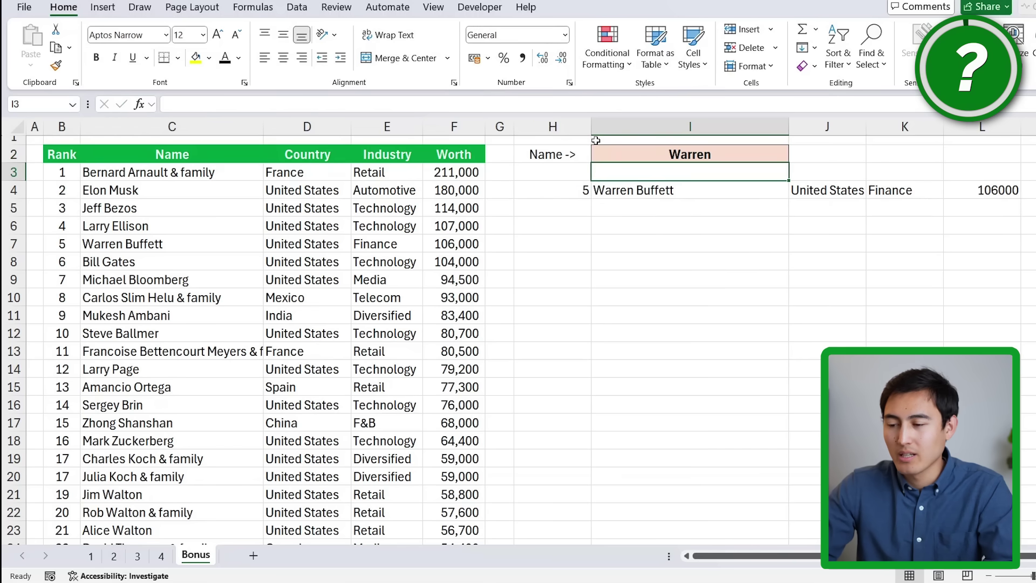
key("Up")
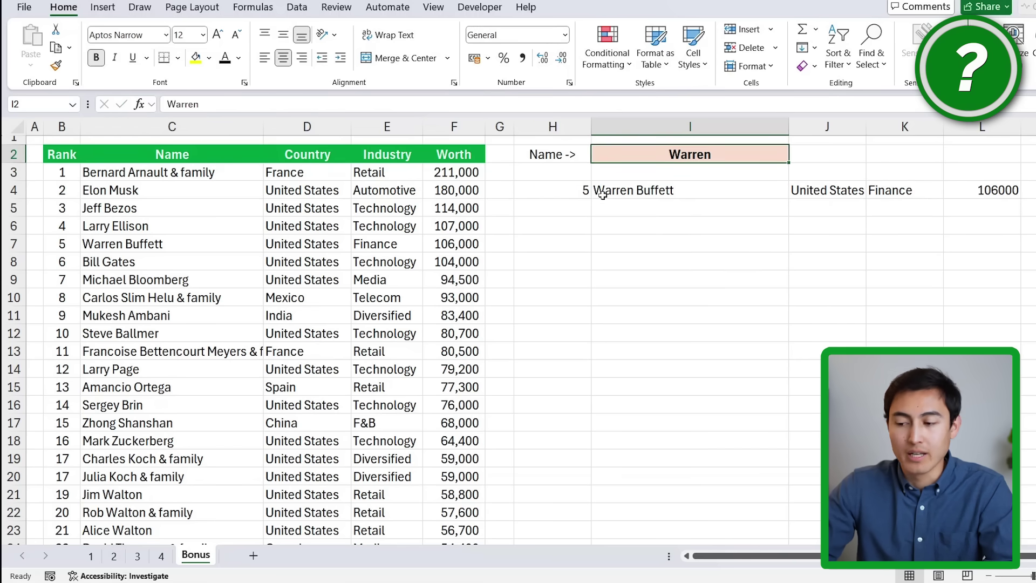